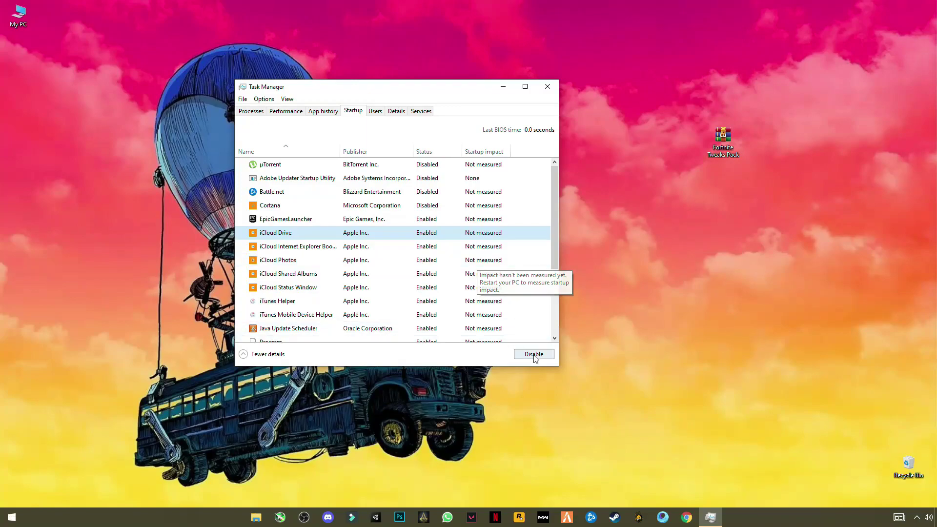
# Disable the iCloud Internet Explorer, iCloud Photos, iCloud Shared Albums and iCloud Status Window startup entries
pyautogui.click(409, 250)
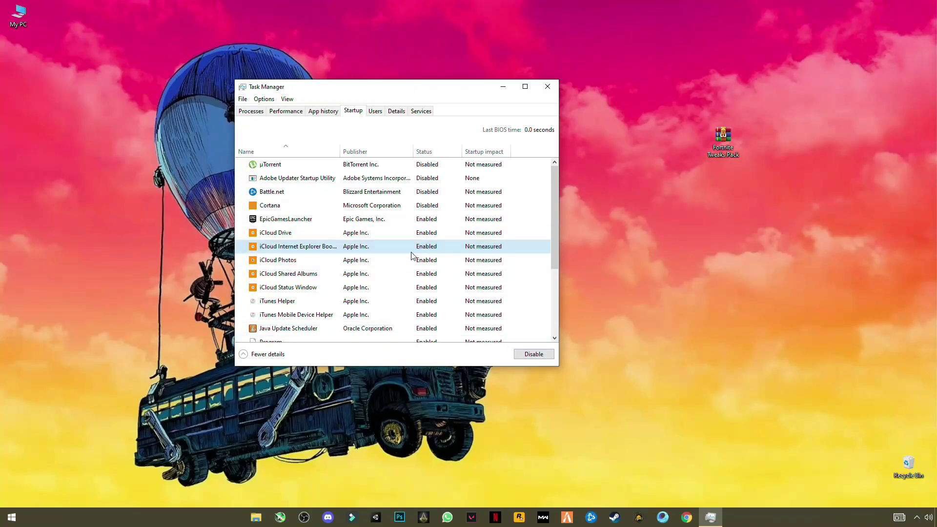
pyautogui.click(537, 355)
pyautogui.click(468, 261)
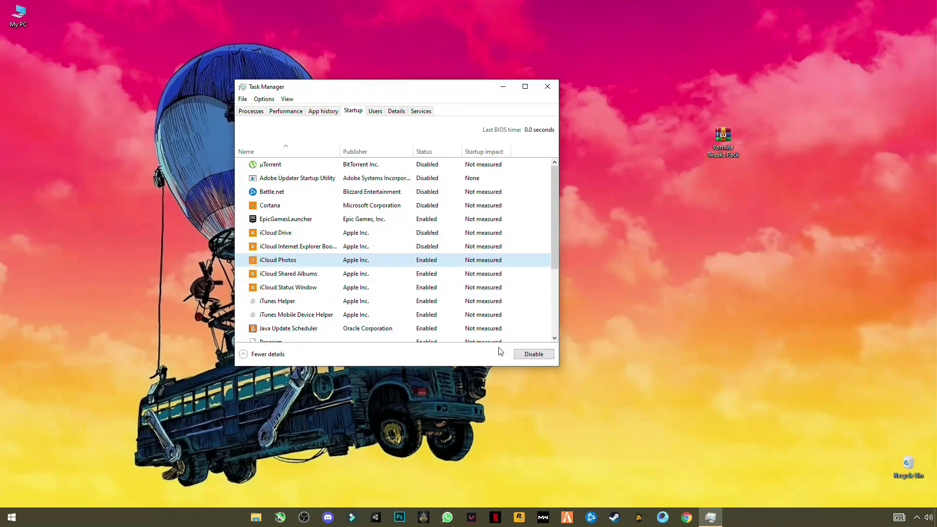
pyautogui.click(532, 354)
pyautogui.click(420, 274)
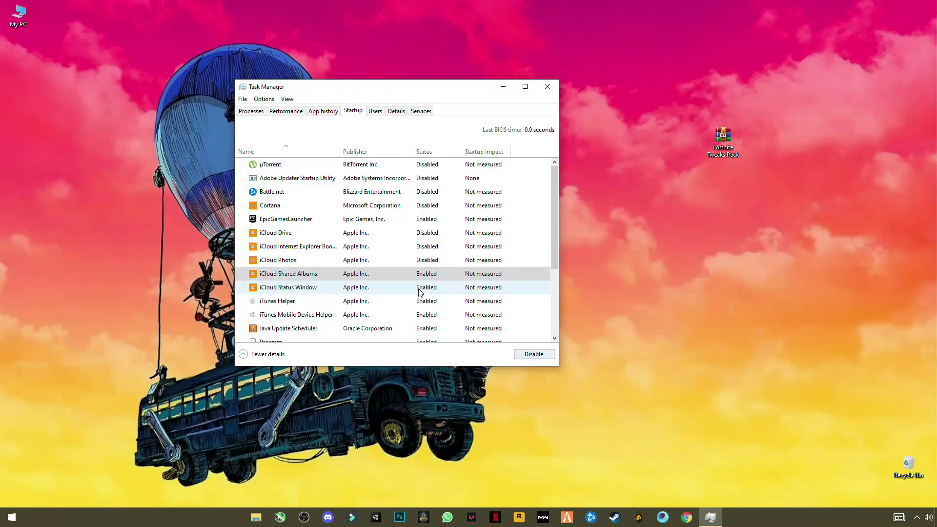
pyautogui.click(410, 291)
pyautogui.click(533, 353)
# Disable the iTunes Helper and iTunes Mobile Device Helper startup entries
pyautogui.moveTo(551, 247); pyautogui.dragTo(553, 290)
pyautogui.click(415, 226)
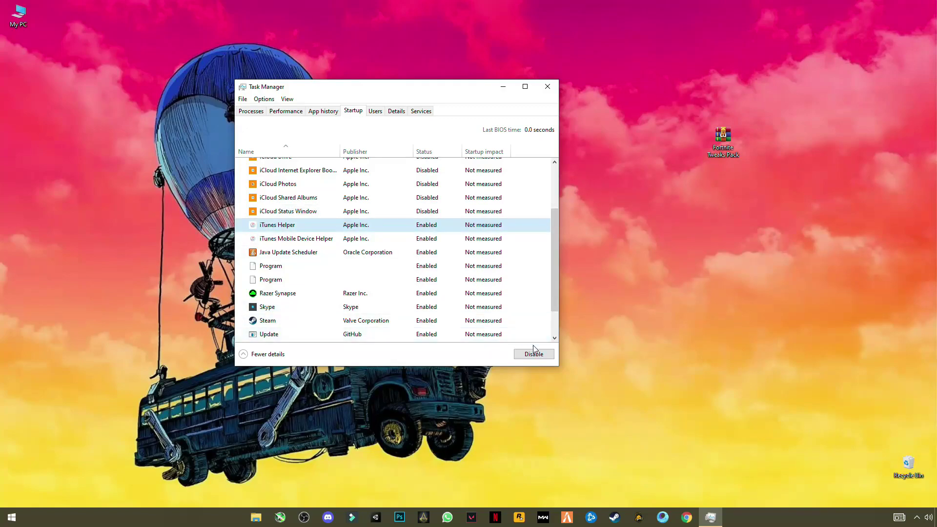
pyautogui.click(533, 354)
pyautogui.click(403, 239)
pyautogui.click(533, 354)
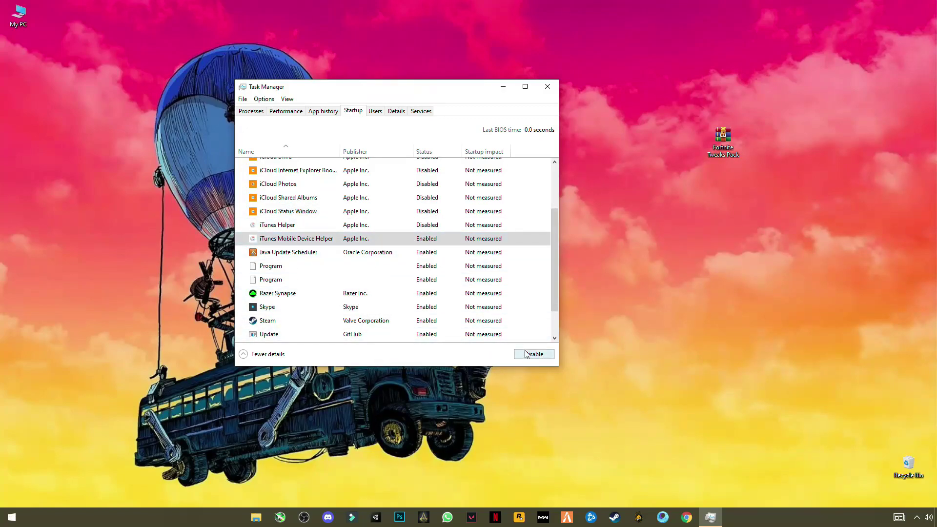
# Disable the Java Update Scheduler and both unnamed-publisher Program entries at startup
pyautogui.click(461, 252)
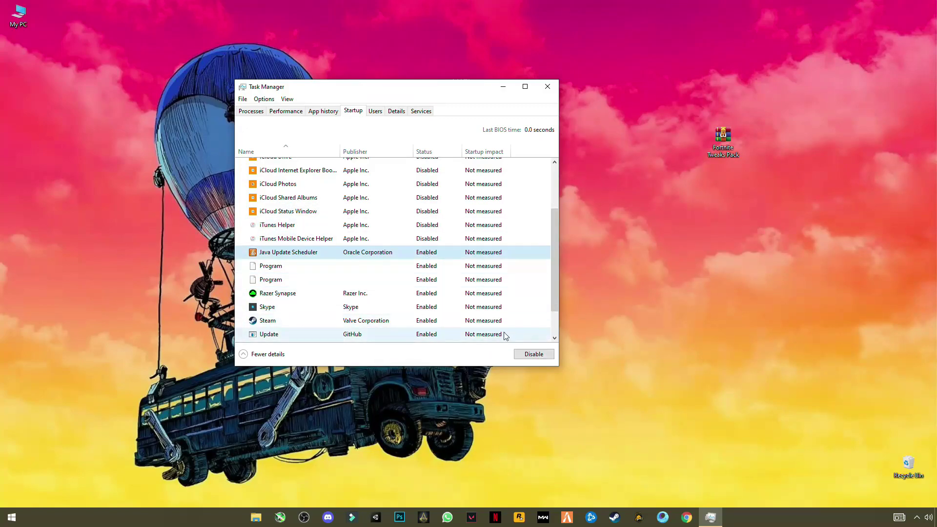
pyautogui.click(522, 353)
pyautogui.press('Down')
pyautogui.click(412, 282)
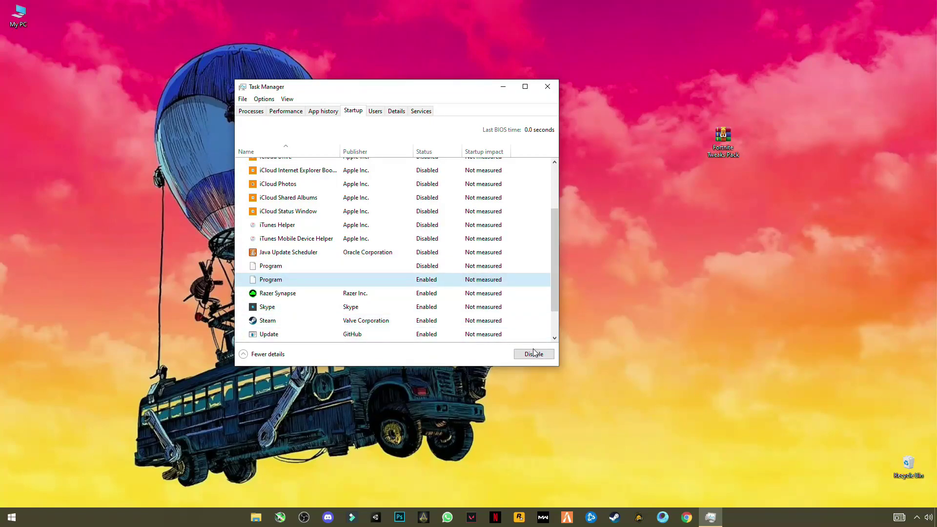
pyautogui.click(545, 414)
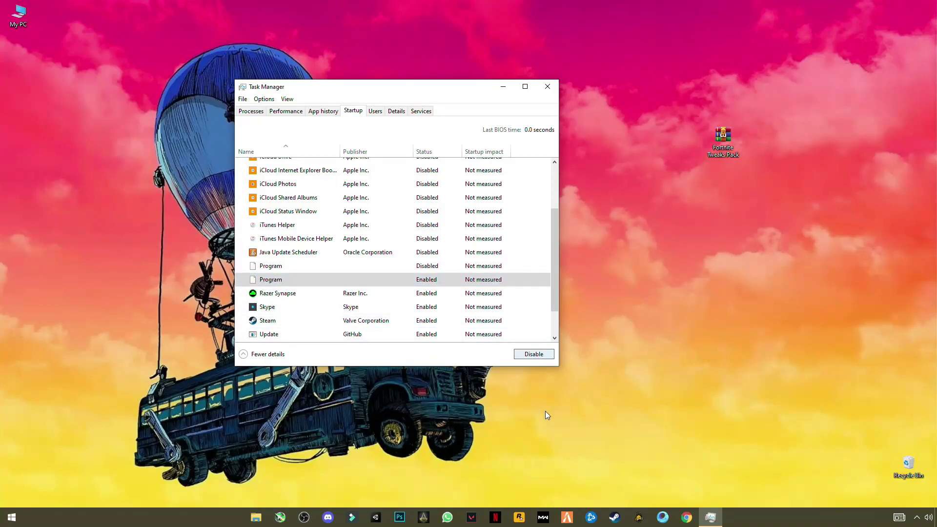
# Disable the Steam and GitHub Update startup entries
pyautogui.click(426, 296)
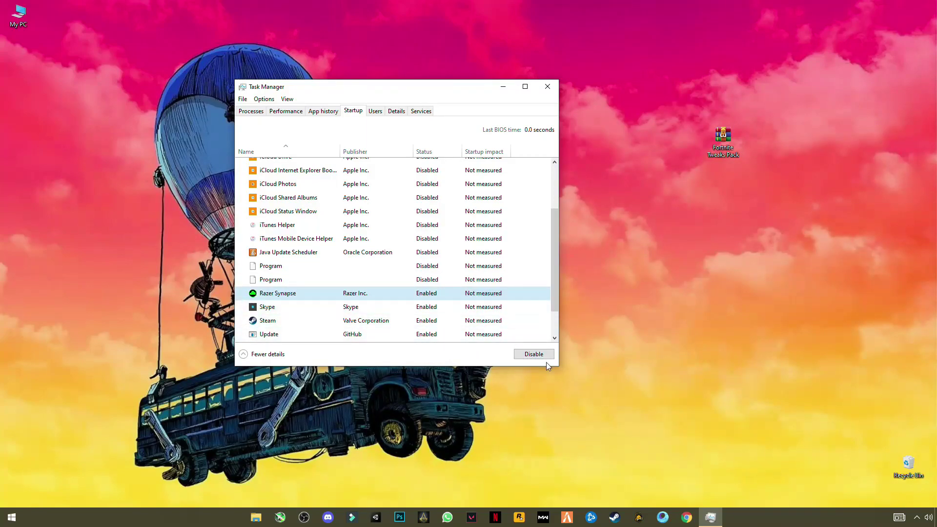
pyautogui.click(427, 307)
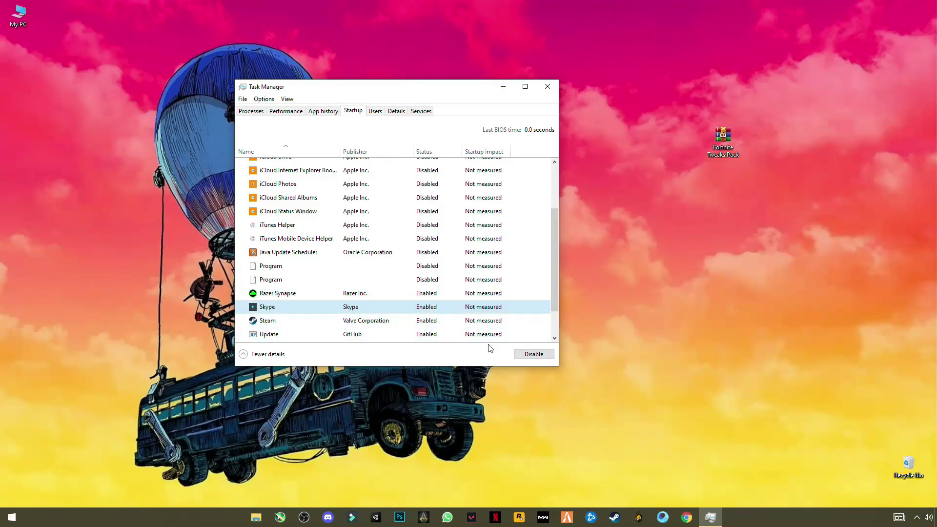
pyautogui.click(404, 325)
pyautogui.click(532, 354)
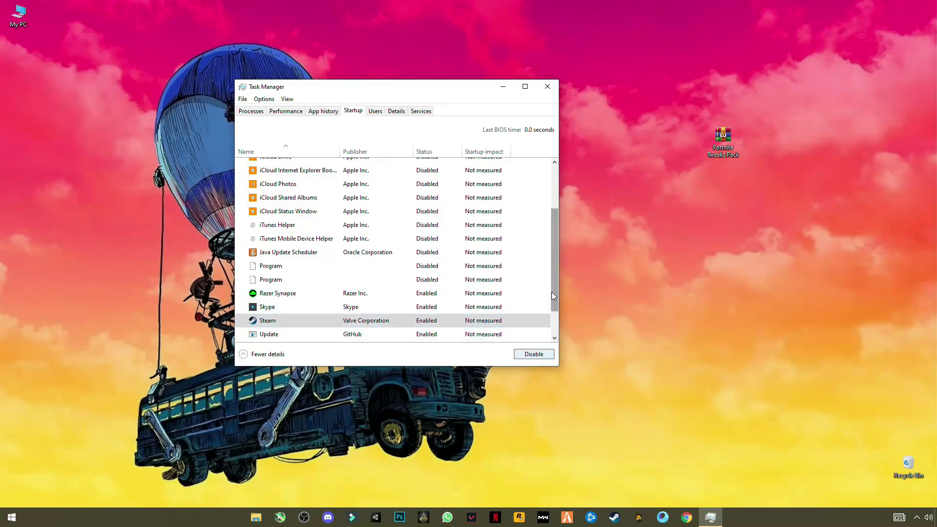
pyautogui.moveTo(552, 293); pyautogui.dragTo(560, 326)
pyautogui.click(425, 294)
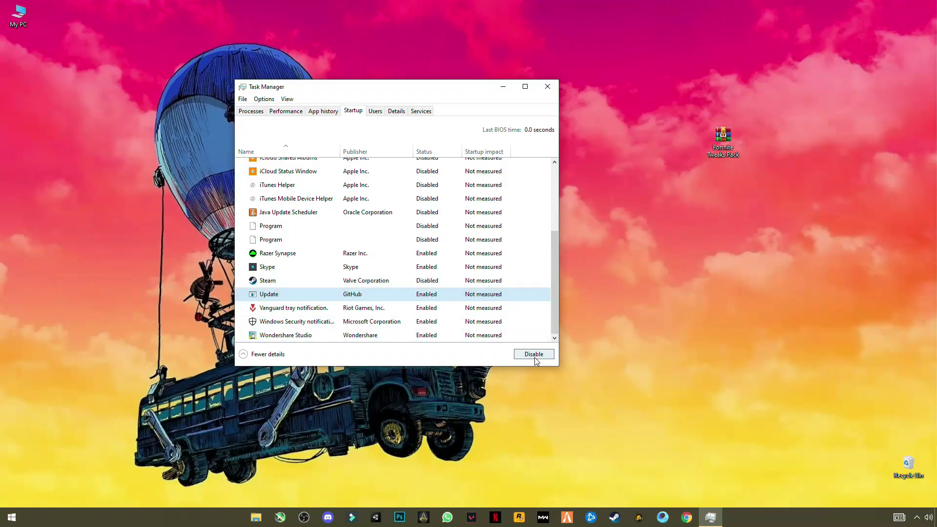
pyautogui.click(537, 356)
# Disable the Vanguard tray notification, Windows Security notification and Wondershare Studio startup entries, and close Task Manager
pyautogui.click(393, 308)
pyautogui.click(527, 356)
pyautogui.click(420, 322)
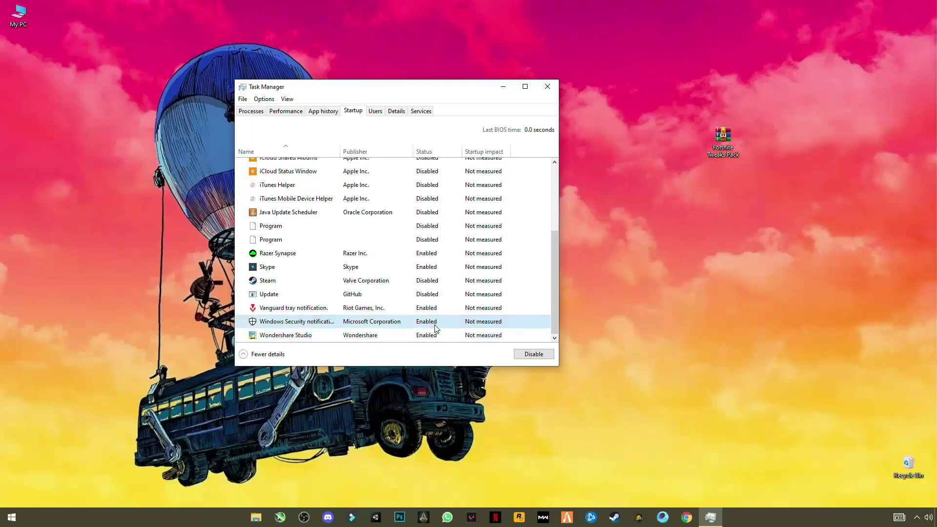
pyautogui.click(528, 355)
pyautogui.click(446, 336)
pyautogui.click(534, 354)
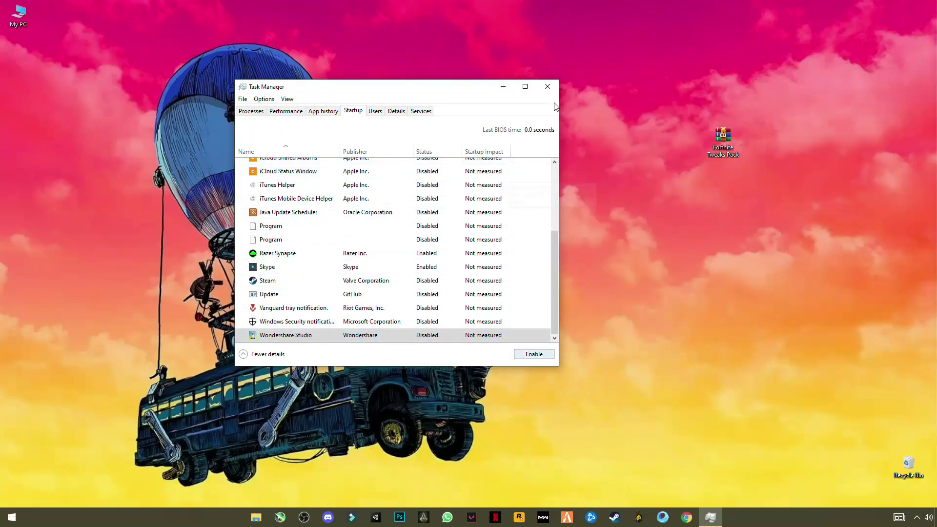
pyautogui.click(547, 87)
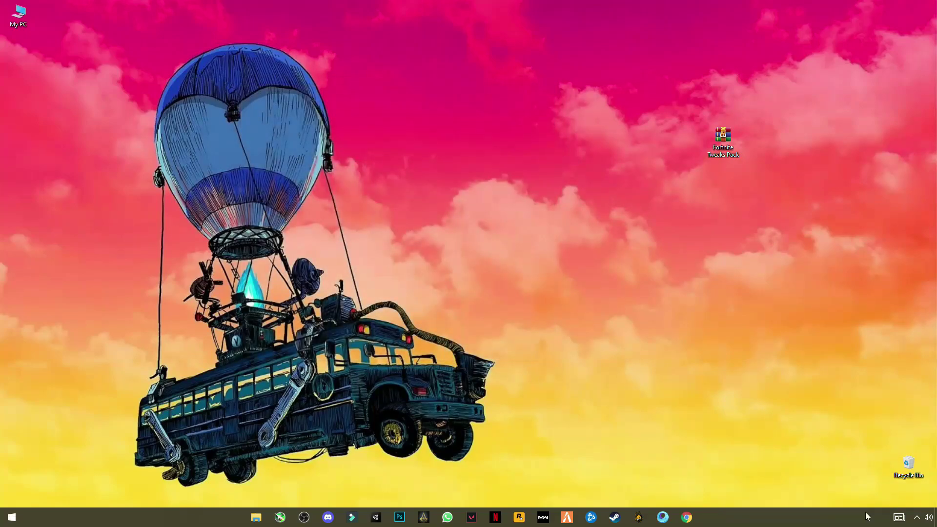
# Open the Windows Prefetch folder through the Run dialog with PREFETCH and grant permission to access it
pyautogui.click(19, 519)
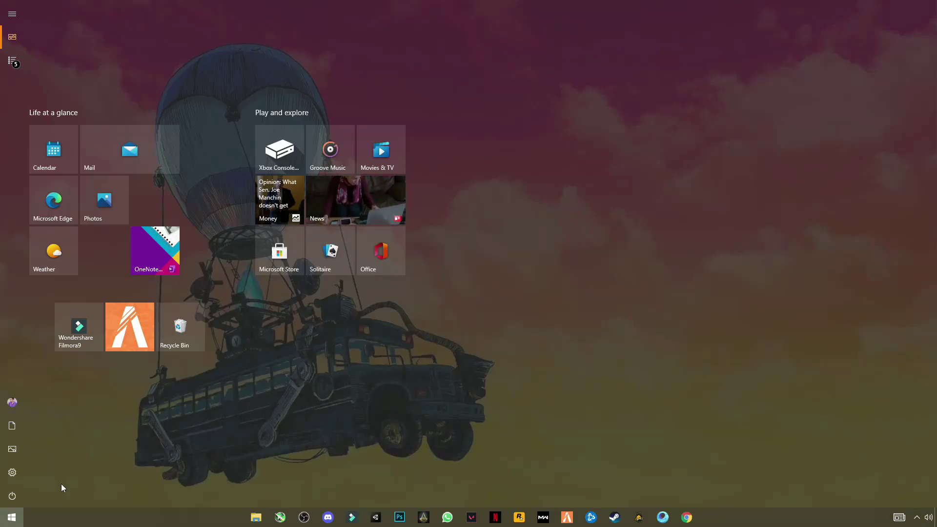
pyautogui.write('run')
pyautogui.press('Return')
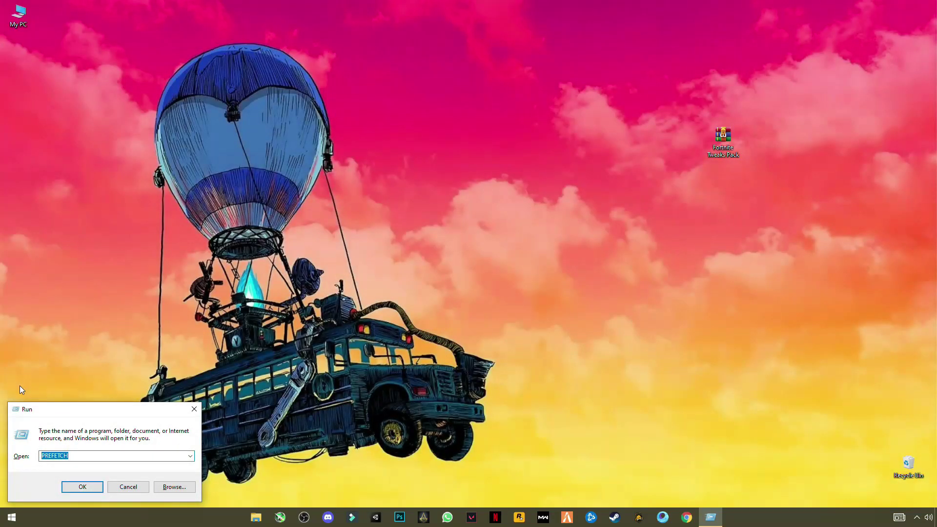
pyautogui.click(96, 488)
pyautogui.click(480, 276)
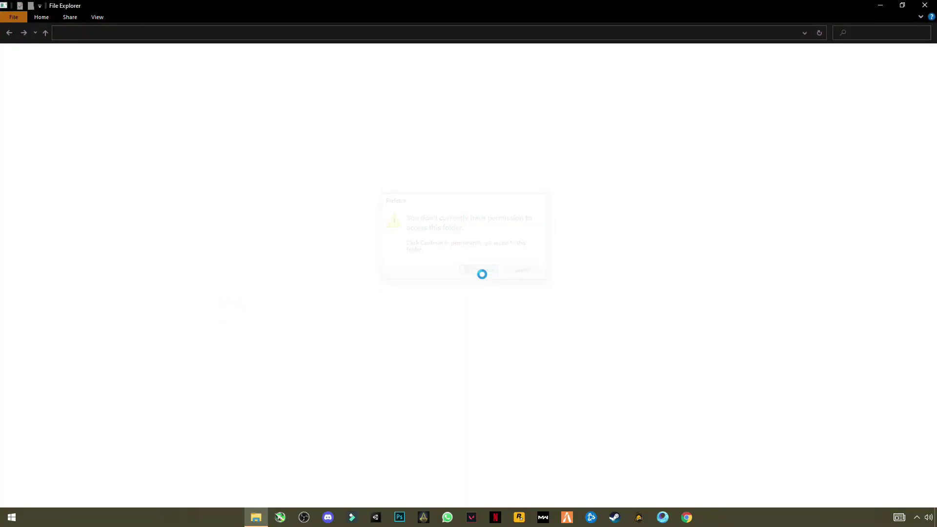
# Delete all files in the Prefetch folder, skipping every file in use, and close the folder window
pyautogui.click(365, 205)
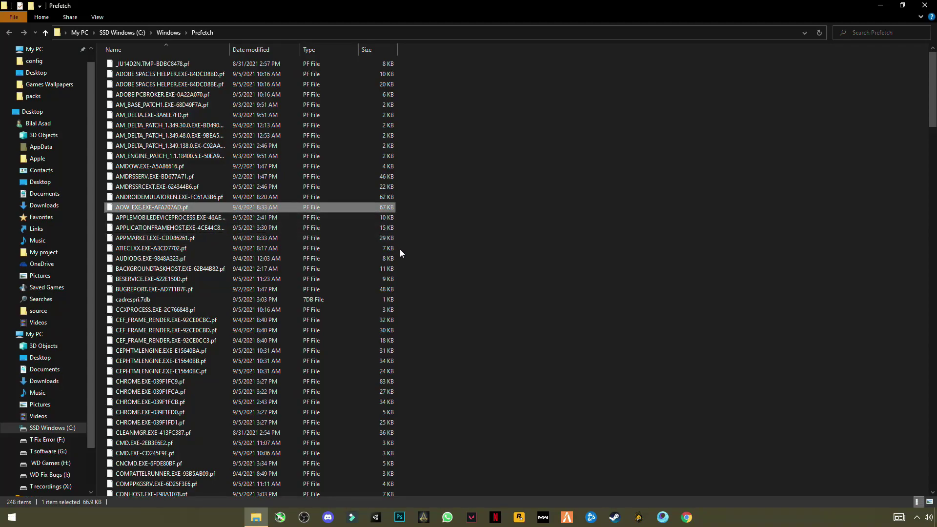
pyautogui.hotkey('ctrl', 'a')
pyautogui.hotkey('shift', 'F10')
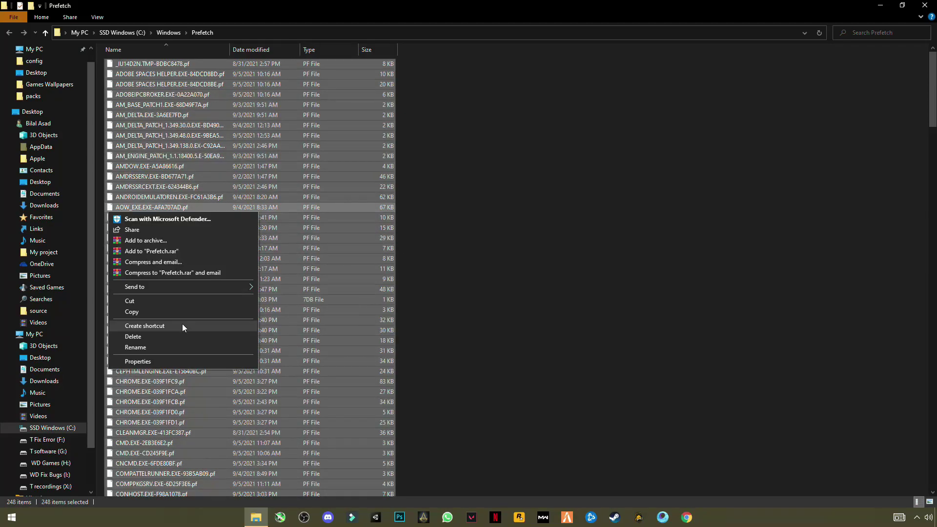
pyautogui.click(141, 337)
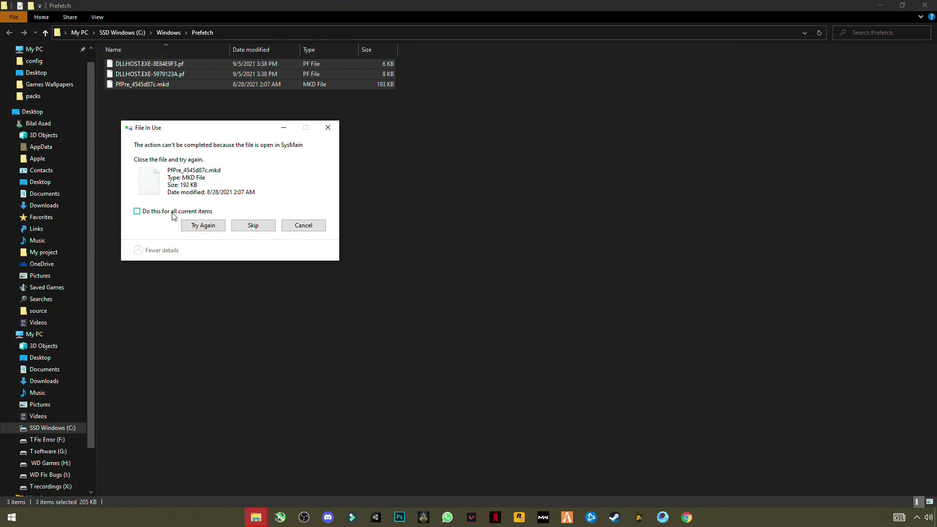
pyautogui.click(249, 223)
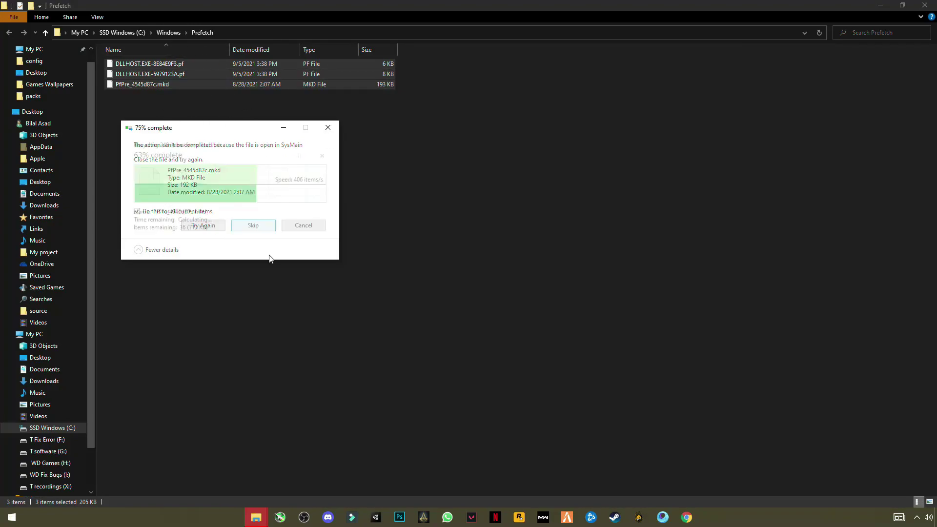
pyautogui.click(925, 5)
# Open the Windows Temp folder through the Run dialog with the command temp
pyautogui.click(11, 517)
pyautogui.write('run')
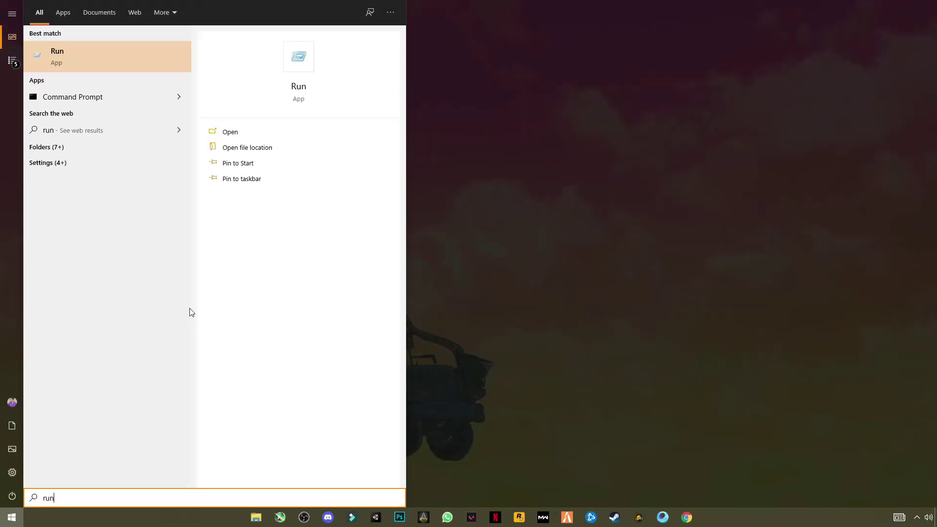
pyautogui.press('Return')
pyautogui.press('BackSpace')
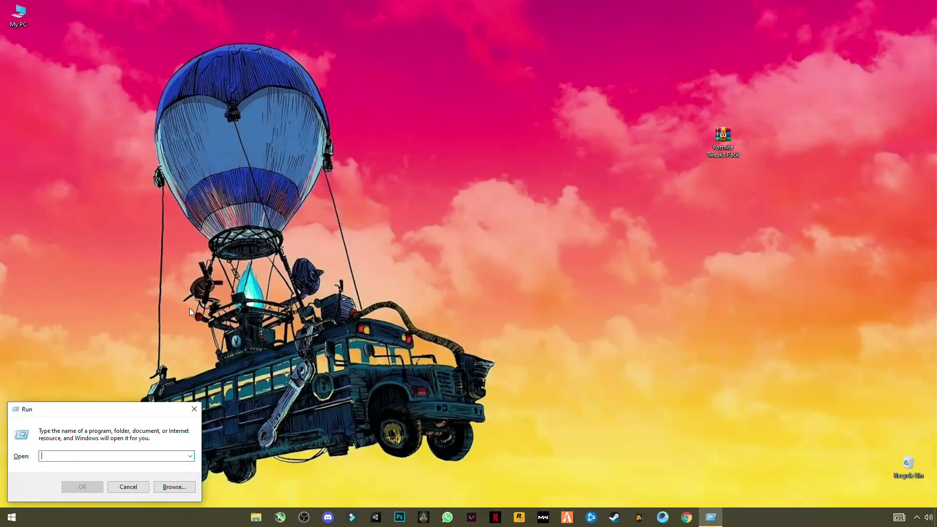
pyautogui.write('temp')
pyautogui.press('Return')
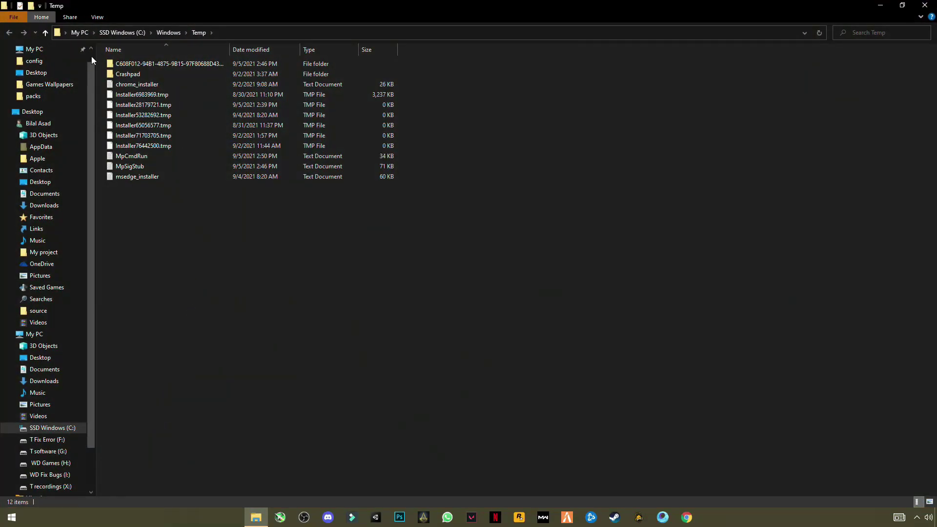
# Try to delete all items in the Temp folder, retrying the file in use once before cancelling
pyautogui.hotkey('ctrl', 'a')
pyautogui.rightClick(179, 102)
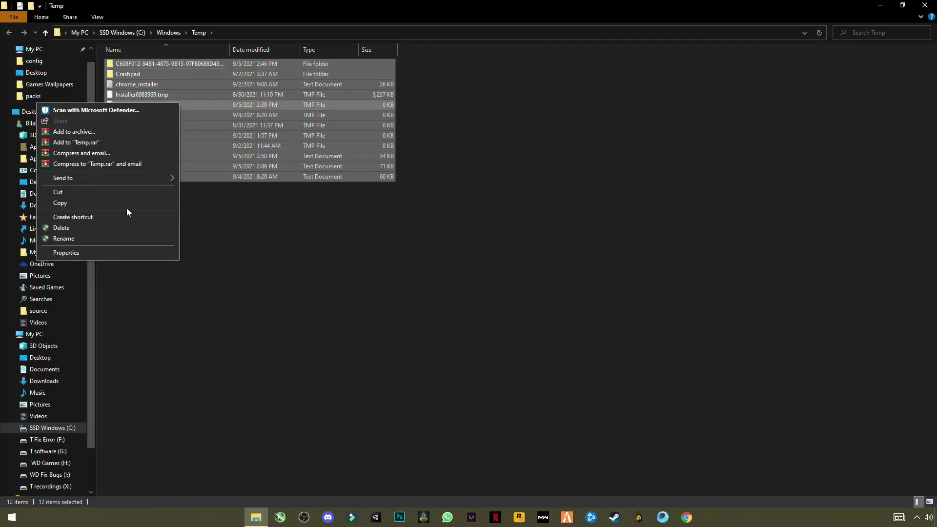
pyautogui.click(84, 227)
pyautogui.click(492, 209)
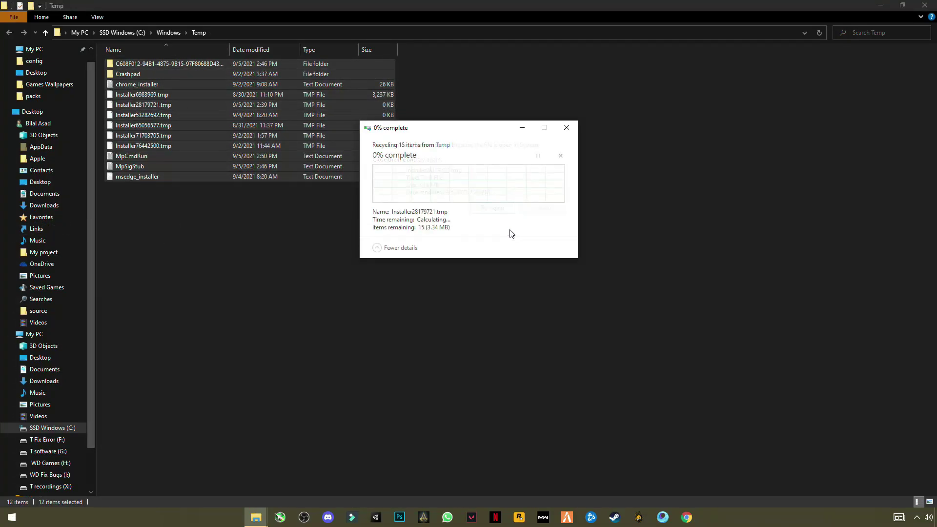
pyautogui.click(492, 208)
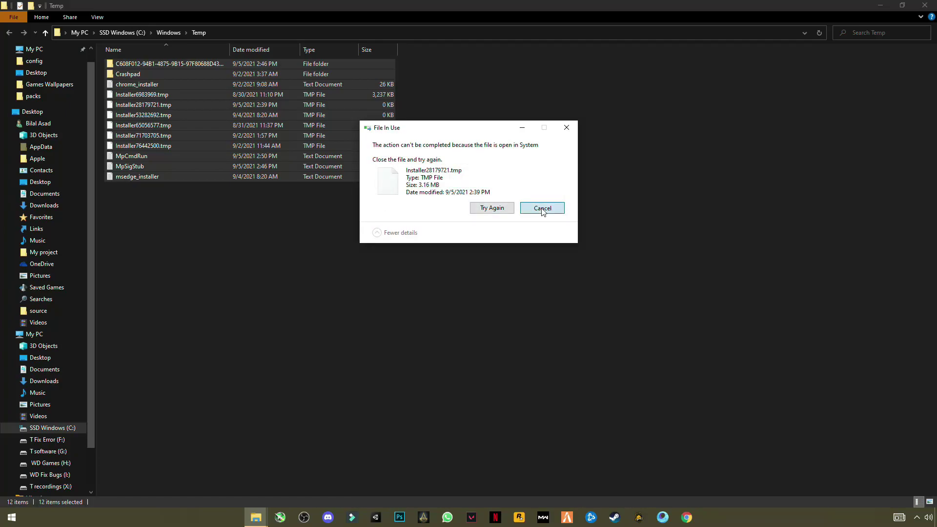
pyautogui.click(543, 208)
# Delete the loose files listed below the two subfolders in Temp, cancelling at the in-use Installer28179721.tmp after one retry
pyautogui.moveTo(201, 232); pyautogui.dragTo(159, 85)
pyautogui.rightClick(159, 85)
pyautogui.click(55, 210)
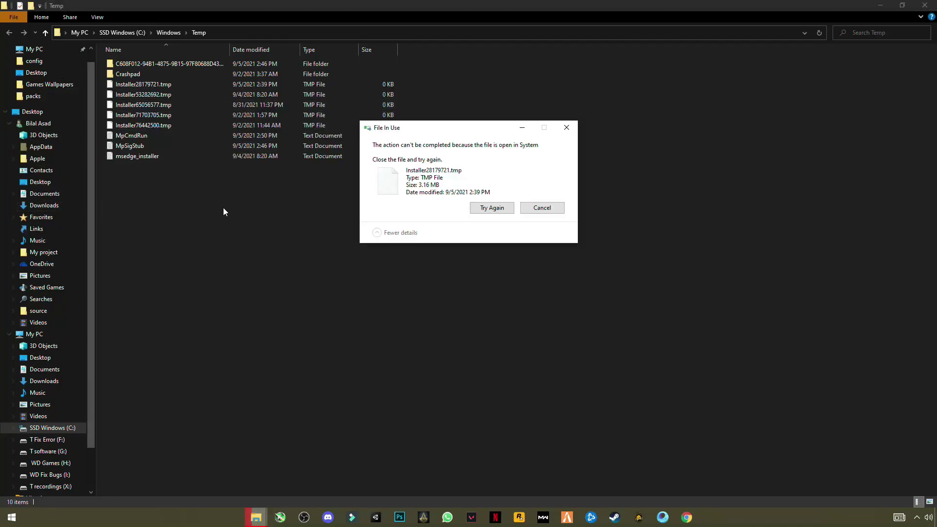
pyautogui.click(492, 208)
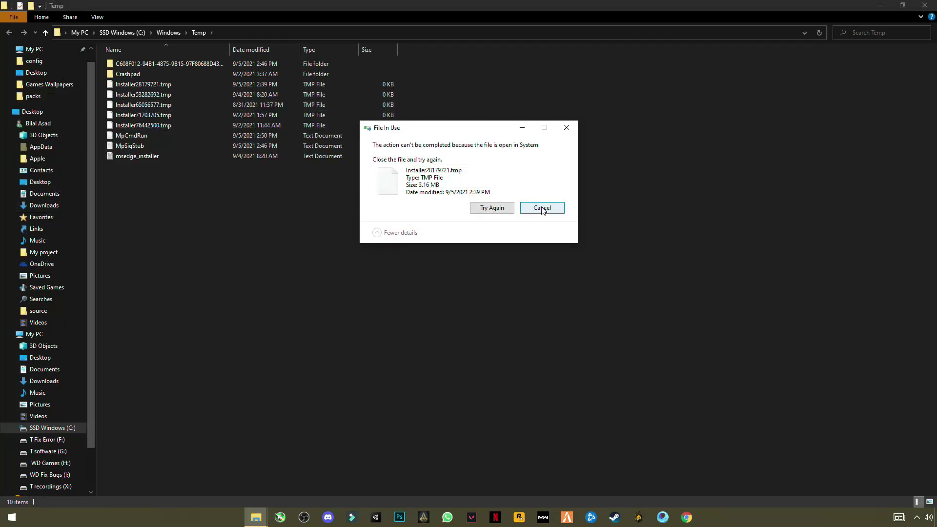
pyautogui.click(542, 208)
# Delete the two subfolders, including Crashpad, from the Temp folder
pyautogui.moveTo(382, 68); pyautogui.dragTo(335, 74)
pyautogui.rightClick(329, 74)
pyautogui.click(259, 232)
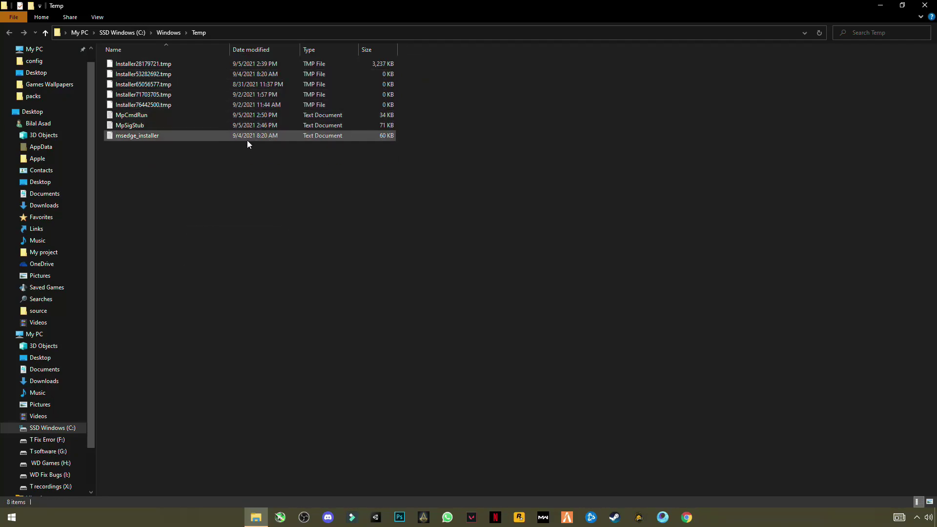
# Delete the text documents msedge_installer, MpSigStub and MpCmdRun one by one from the Windows Temp folder
pyautogui.rightClick(213, 140)
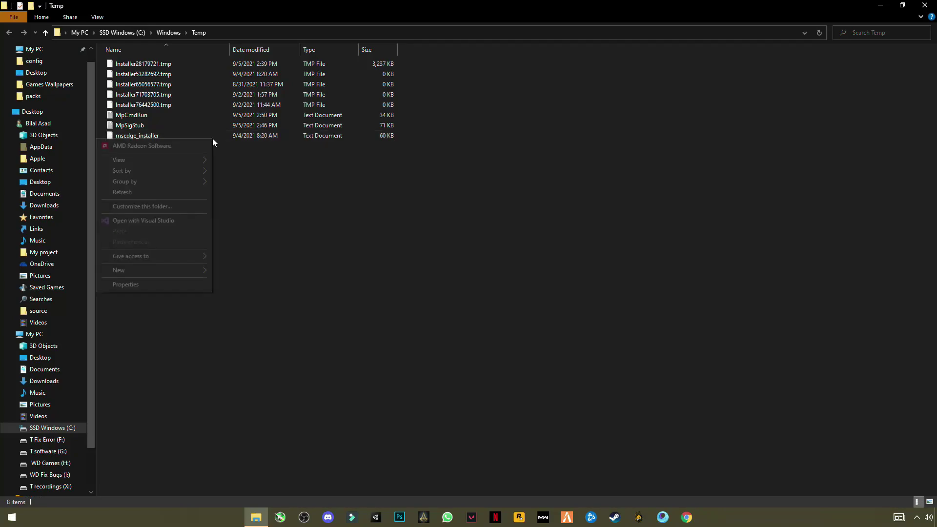
pyautogui.click(125, 135)
pyautogui.rightClick(125, 135)
pyautogui.click(48, 313)
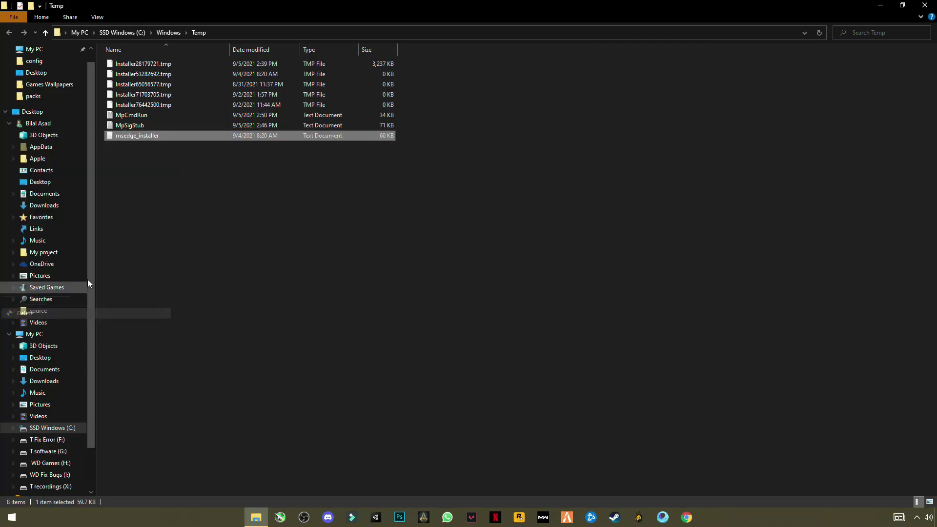
pyautogui.click(124, 125)
pyautogui.rightClick(124, 124)
pyautogui.click(14, 302)
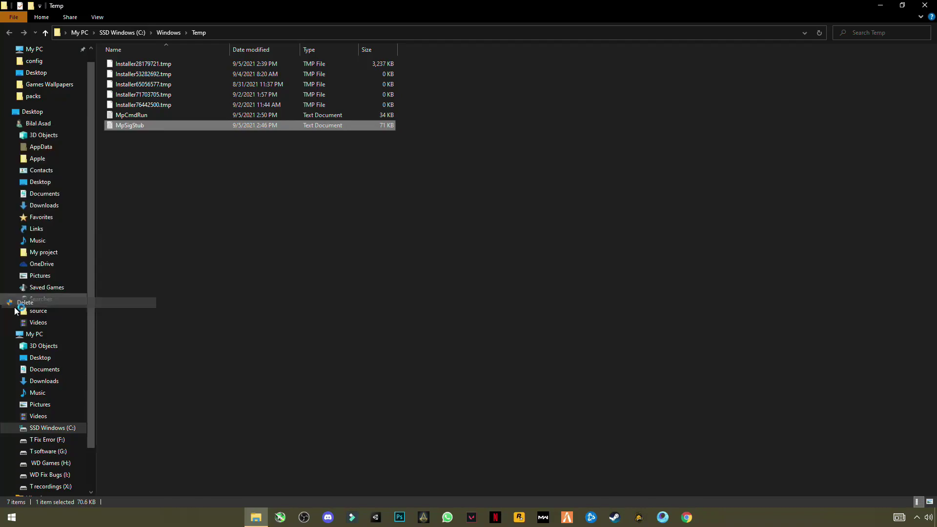
pyautogui.click(122, 117)
pyautogui.rightClick(122, 117)
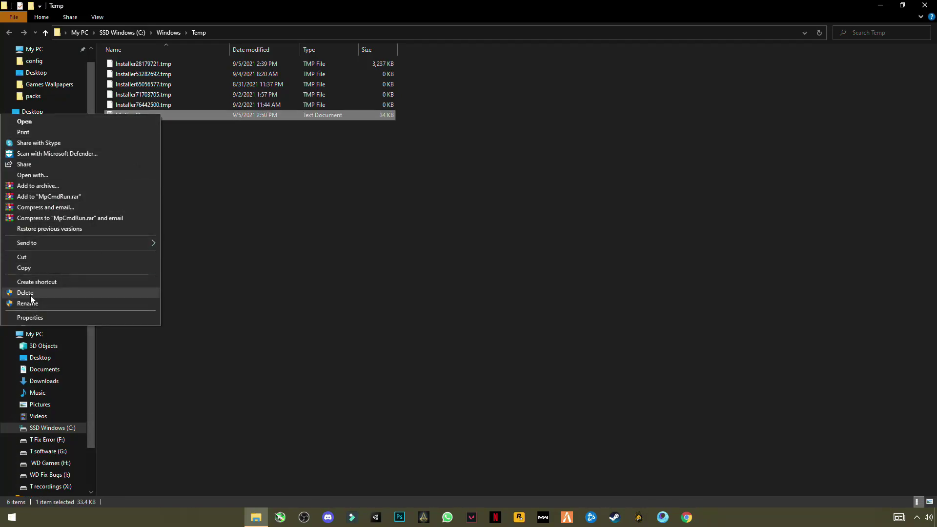
pyautogui.click(30, 295)
# Delete Installer76442500.tmp, Installer71703705.tmp, Installer65056577.tmp and Installer53282692.tmp one by one from the Windows Temp folder
pyautogui.rightClick(138, 106)
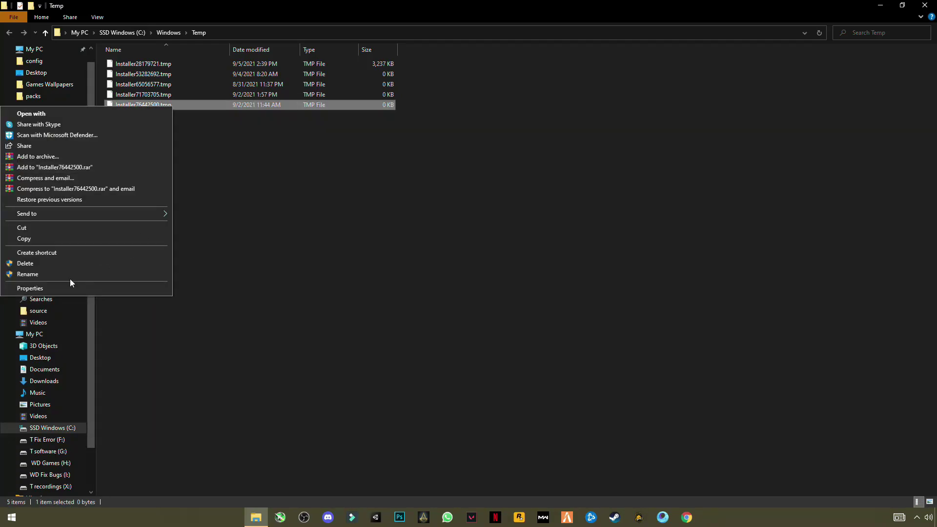
pyautogui.click(16, 265)
pyautogui.click(135, 95)
pyautogui.rightClick(134, 94)
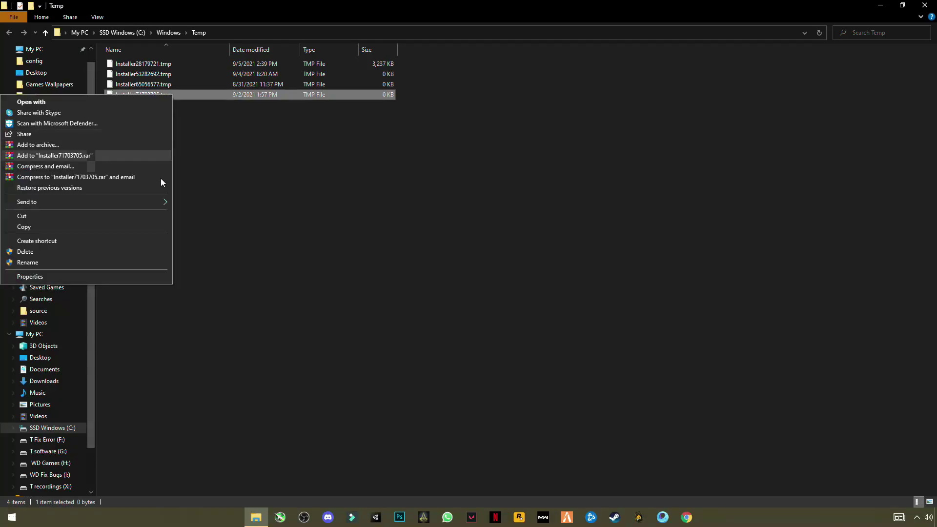
pyautogui.click(28, 254)
pyautogui.click(124, 84)
pyautogui.rightClick(124, 84)
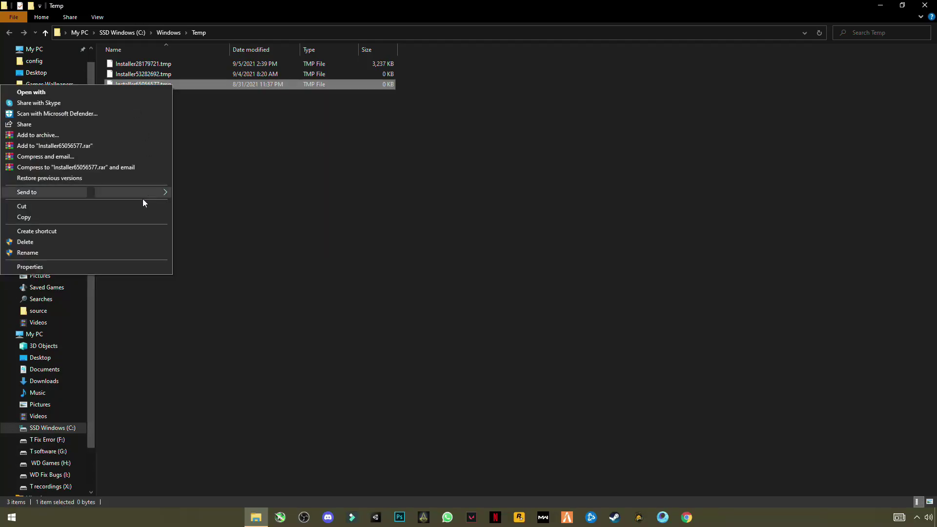
pyautogui.click(30, 243)
pyautogui.click(122, 76)
pyautogui.rightClick(121, 76)
pyautogui.click(26, 232)
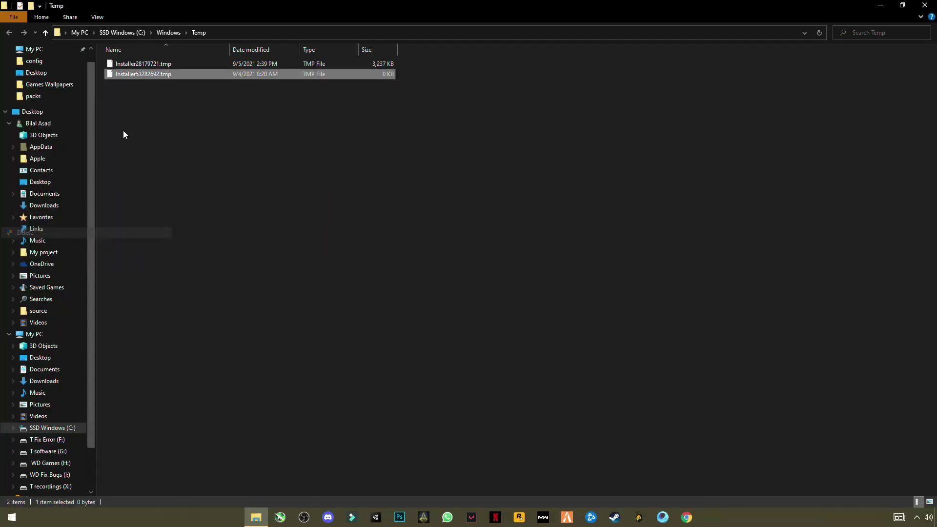
# Try to delete the remaining Installer28179721.tmp, cancelling at the file-in-use prompt
pyautogui.click(138, 65)
pyautogui.rightClick(138, 65)
pyautogui.click(37, 222)
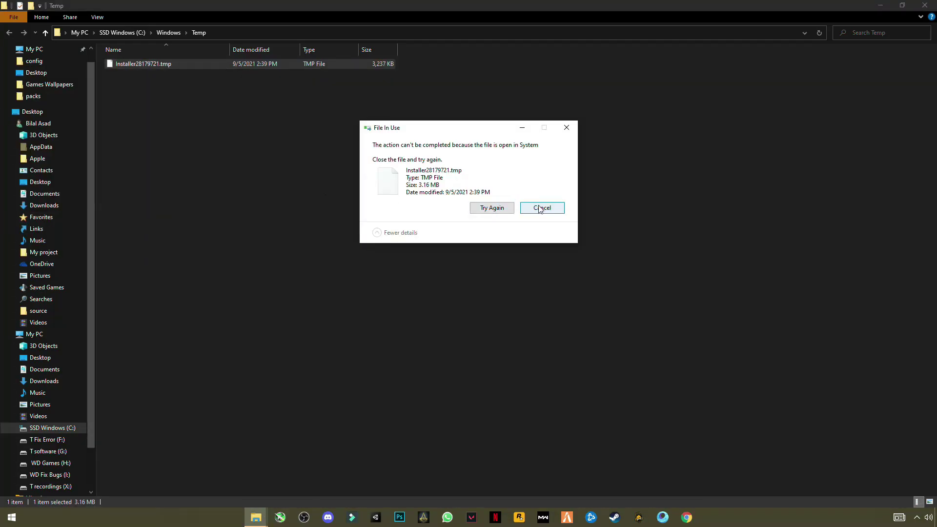
pyautogui.click(539, 209)
# Close the Windows Temp folder and open the user's local Temp folder through the Run dialog with %temp%
pyautogui.hotkey('alt', 'F4')
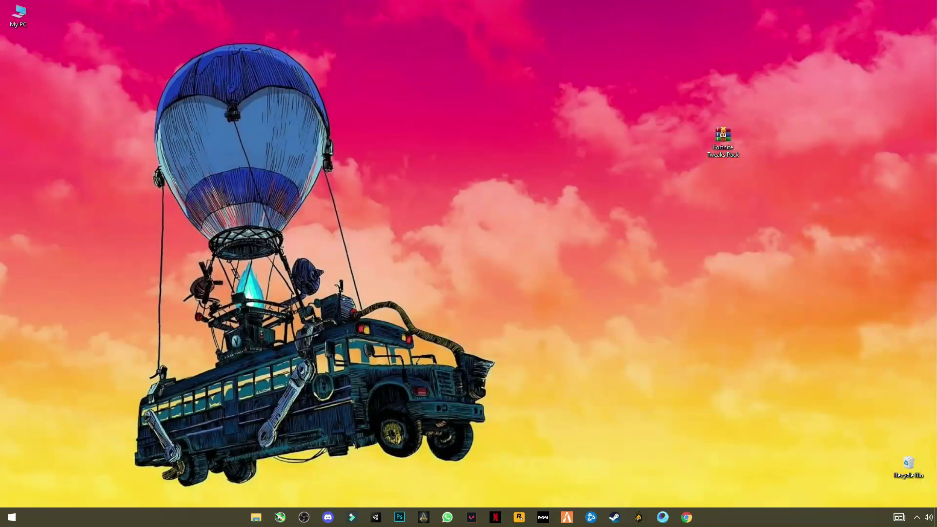
pyautogui.press('super')
pyautogui.write('run')
pyautogui.press('Return')
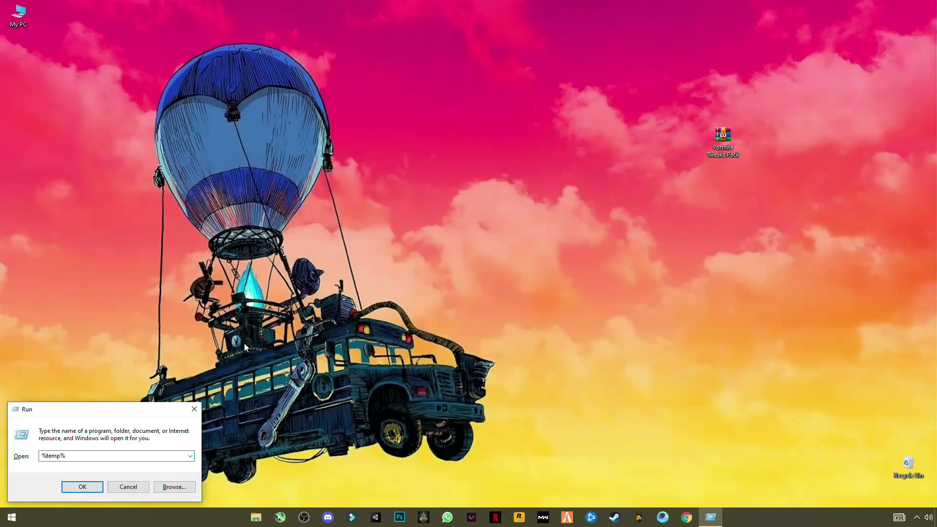
pyautogui.press('Return')
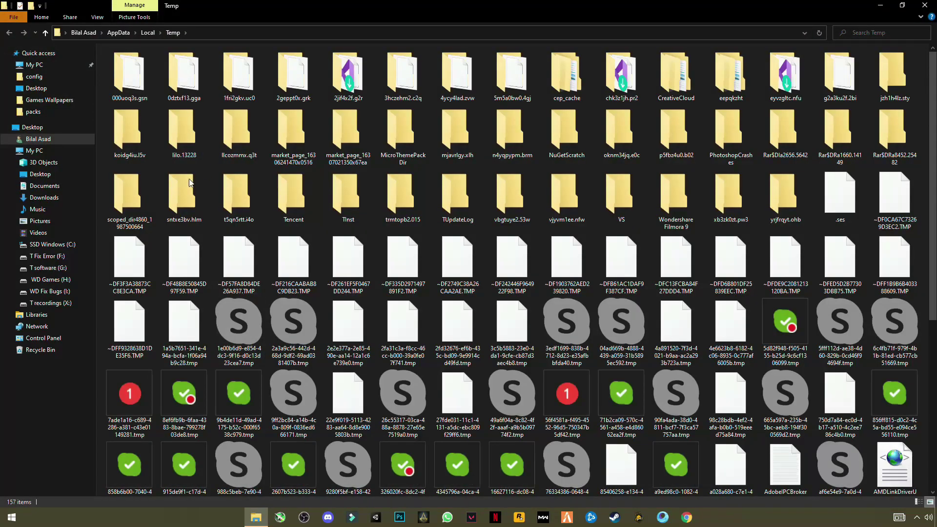
# Delete all items in the user's local Temp folder, skipping the file in use, and close the folder
pyautogui.hotkey('ctrl', 'a')
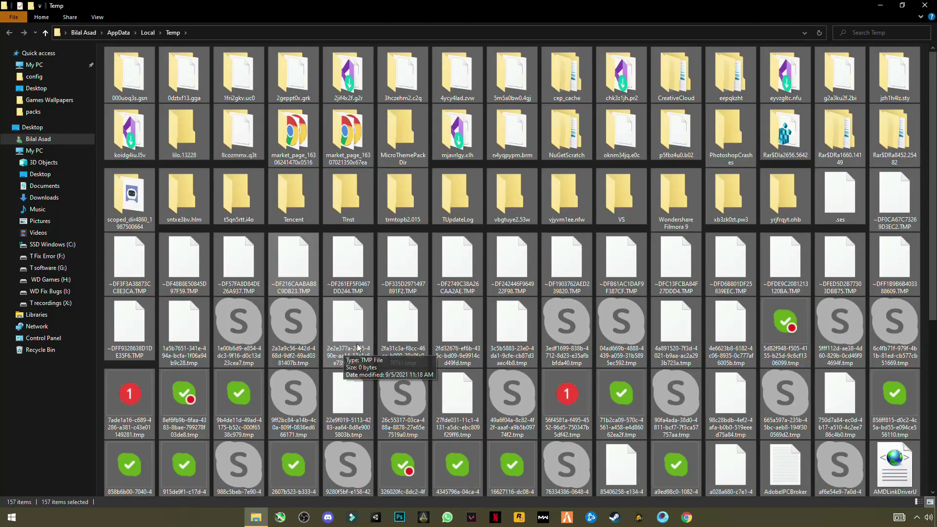
pyautogui.rightClick(332, 277)
pyautogui.click(222, 413)
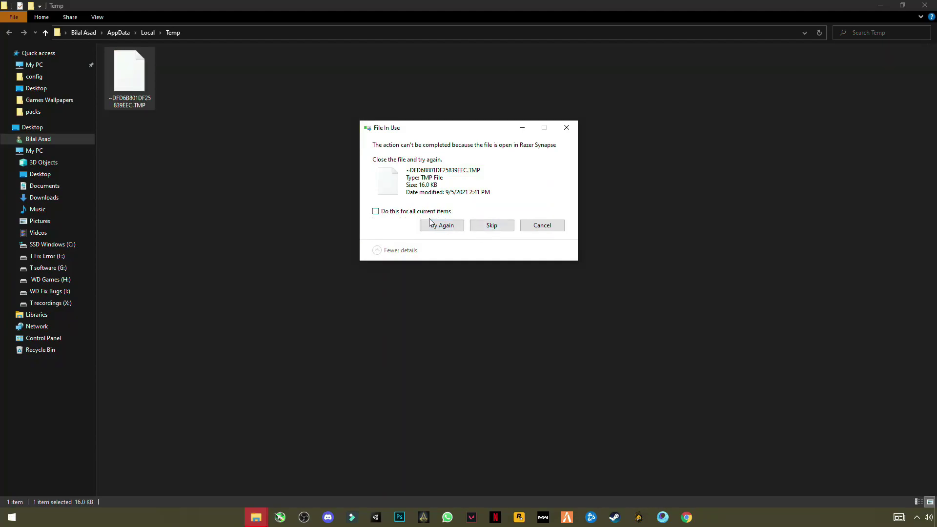
pyautogui.click(507, 229)
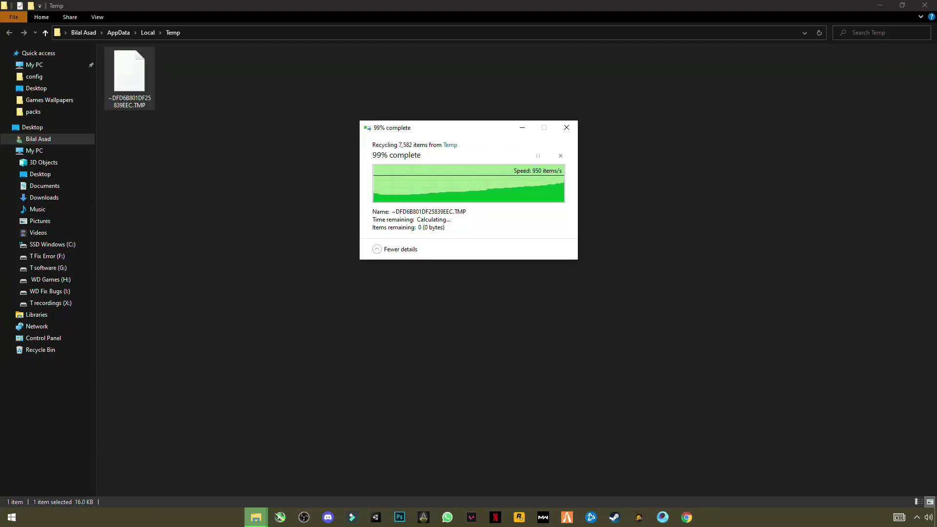
pyautogui.click(924, 5)
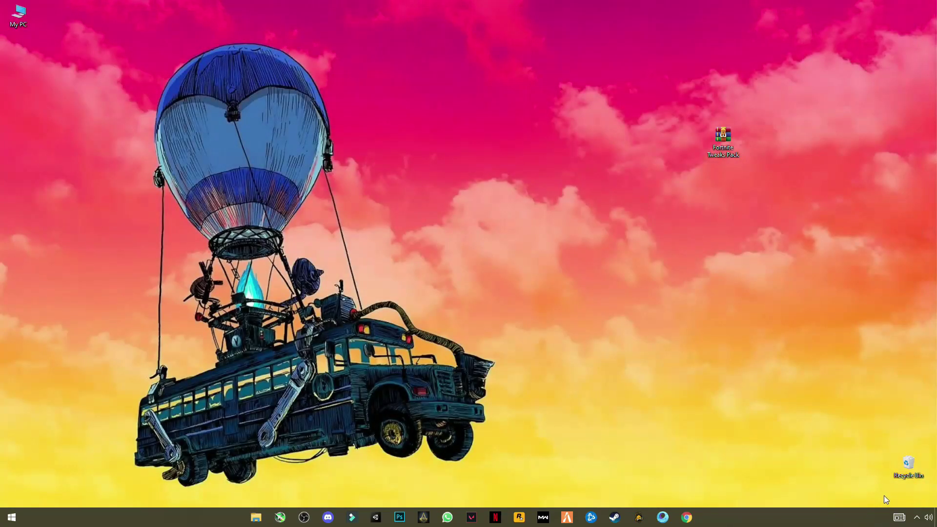
# Empty the Recycle Bin, confirming the permanent deletion of all its items
pyautogui.rightClick(909, 472)
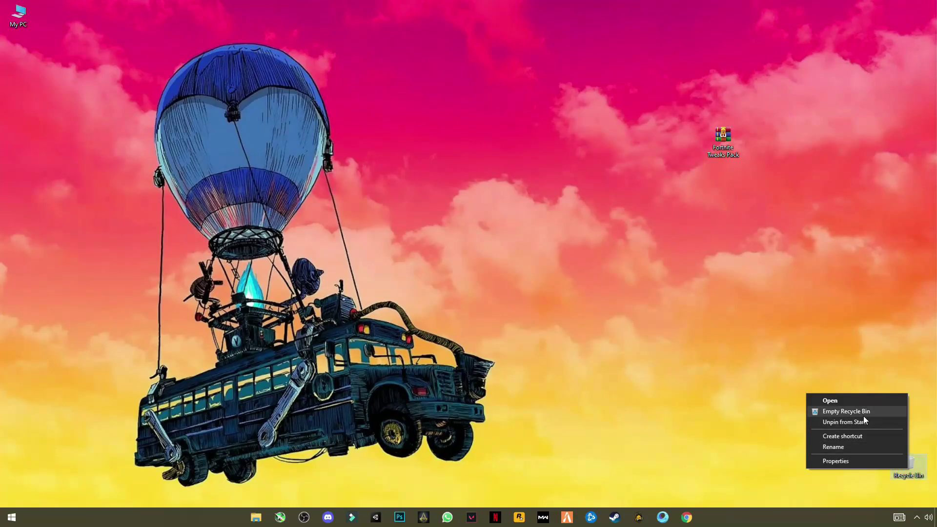
pyautogui.click(847, 412)
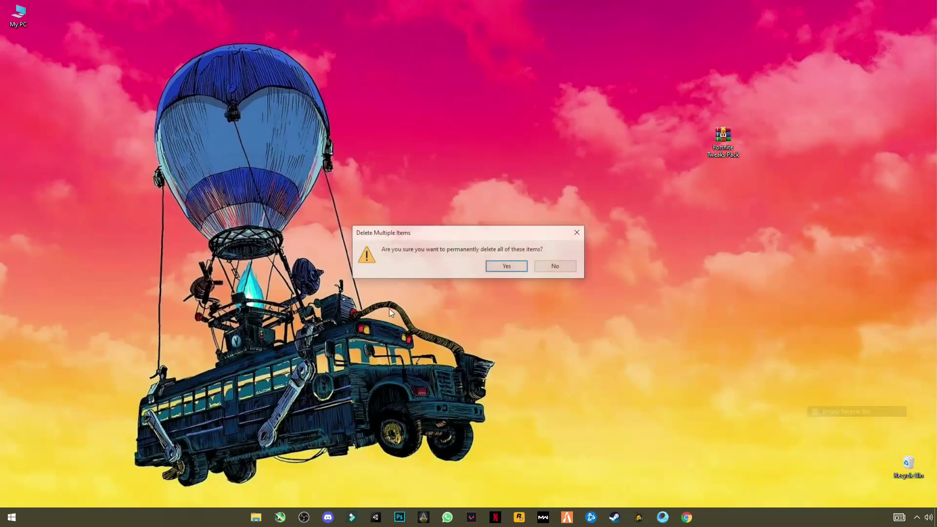
pyautogui.click(502, 268)
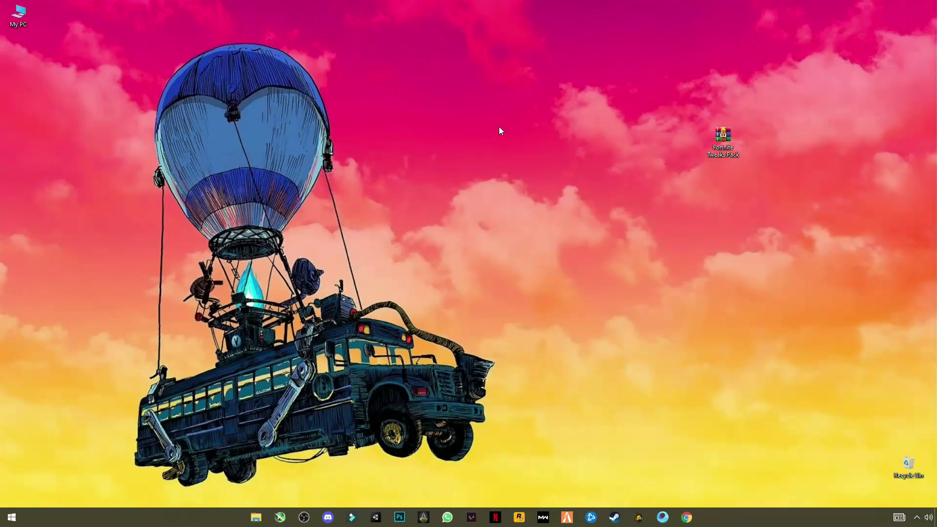
# Open the system properties from My PC and bring up the advanced system settings
pyautogui.doubleClick(16, 18)
pyautogui.rightClick(292, 248)
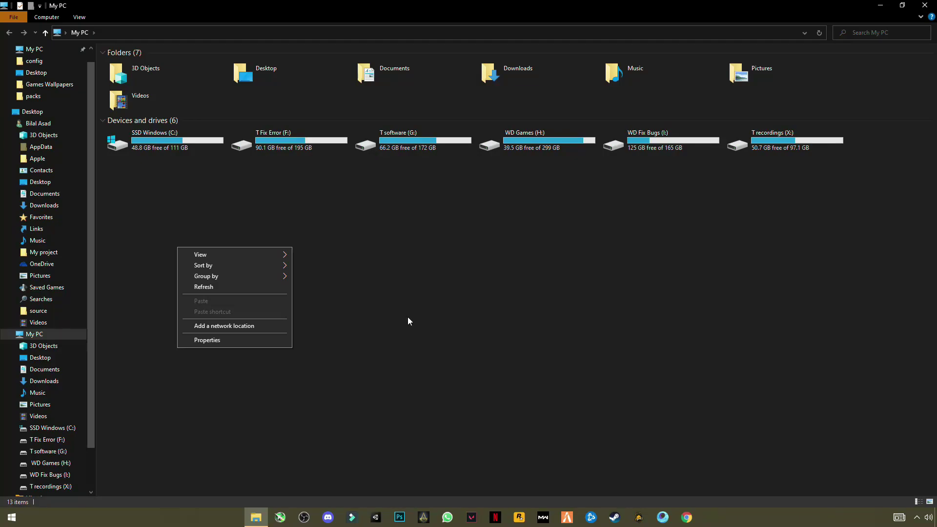
pyautogui.rightClick(422, 242)
pyautogui.click(338, 336)
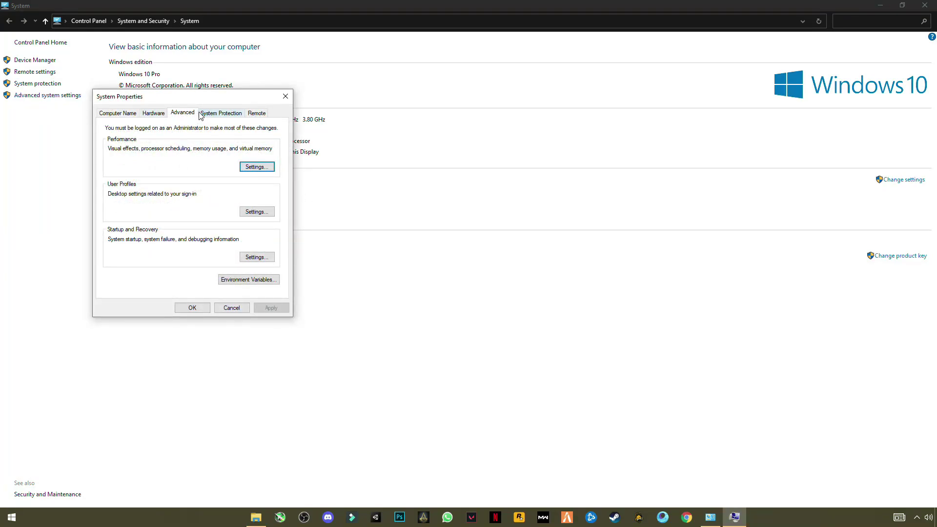
# Set the visual effects performance option to Adjust for best performance, apply it, and close the system windows
pyautogui.click(253, 167)
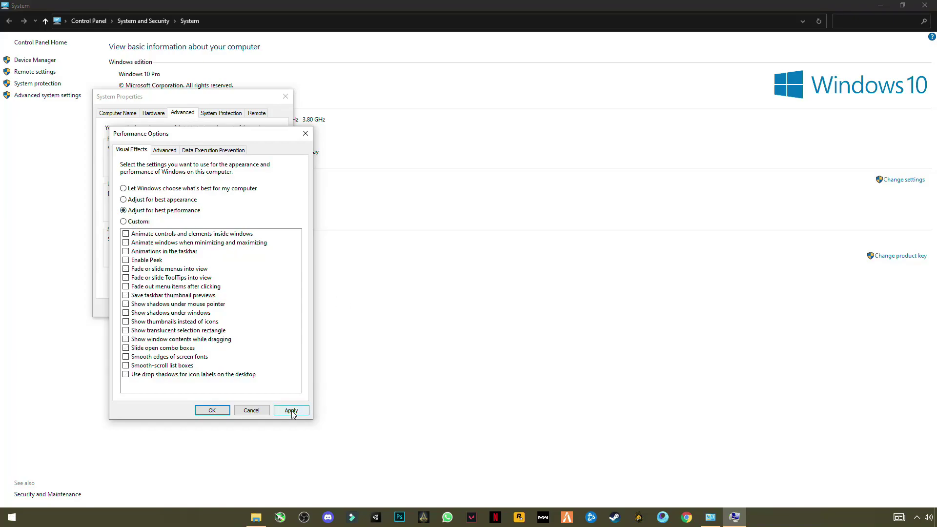
pyautogui.click(292, 412)
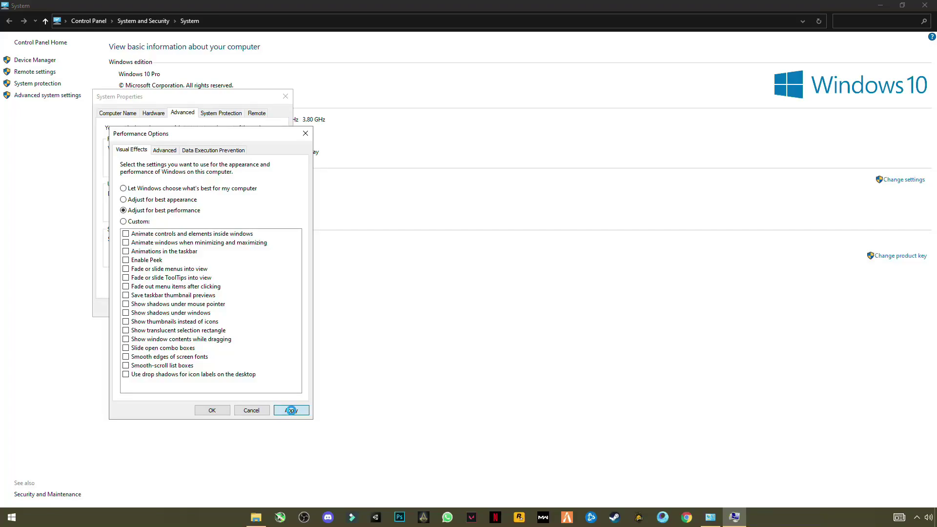
pyautogui.click(212, 410)
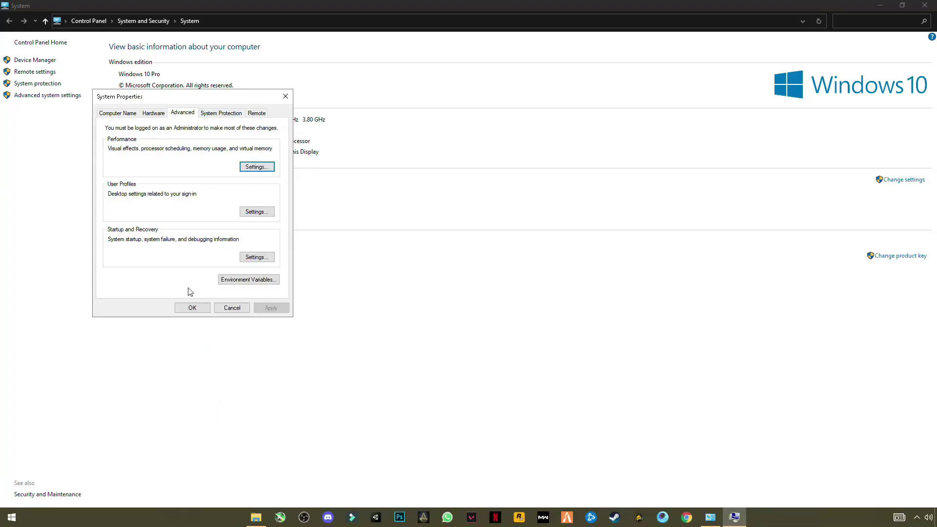
pyautogui.click(194, 310)
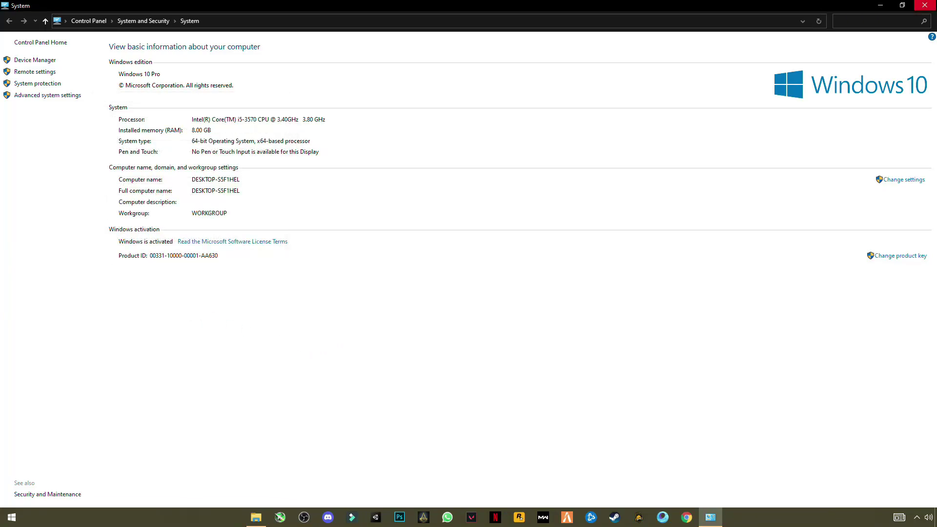
pyautogui.hotkey('alt', 'F4')
pyautogui.click(925, 5)
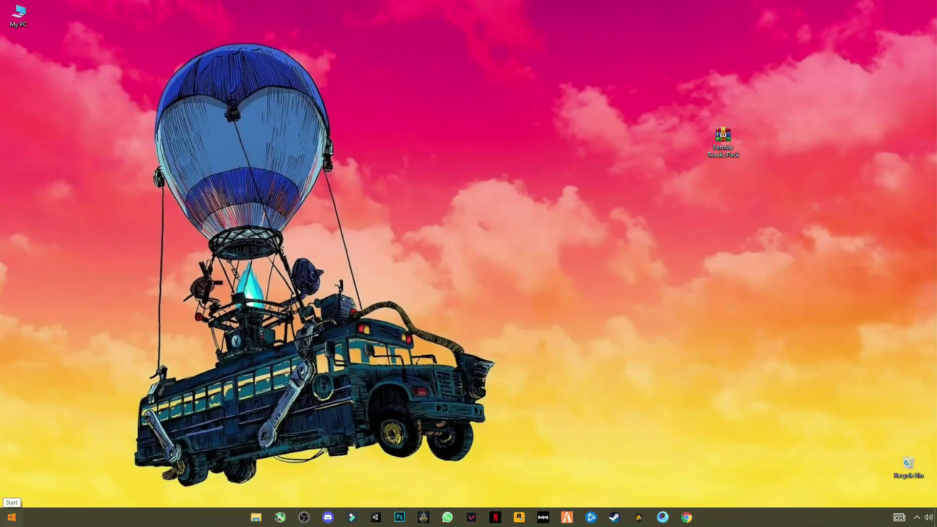
# Open the additional power settings from the Power & sleep page of the Windows system settings
pyautogui.click(11, 516)
pyautogui.click(10, 477)
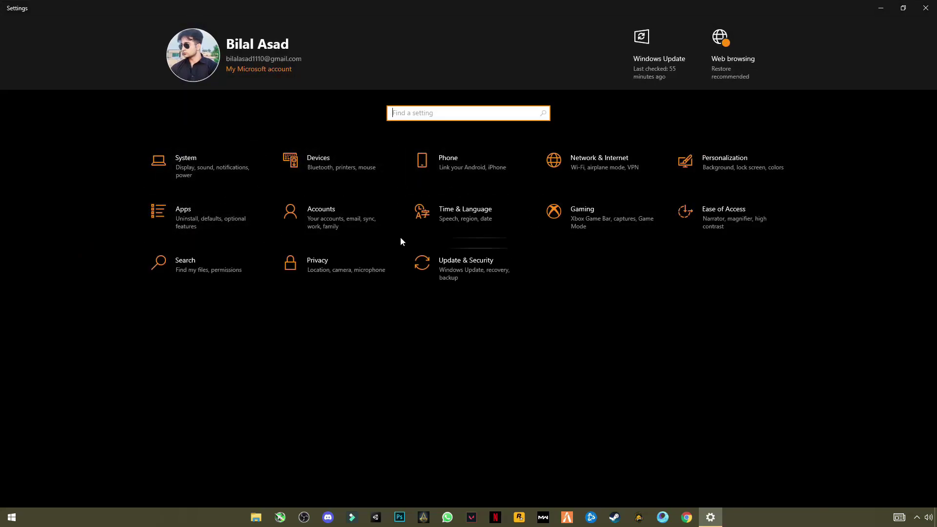
pyautogui.click(197, 171)
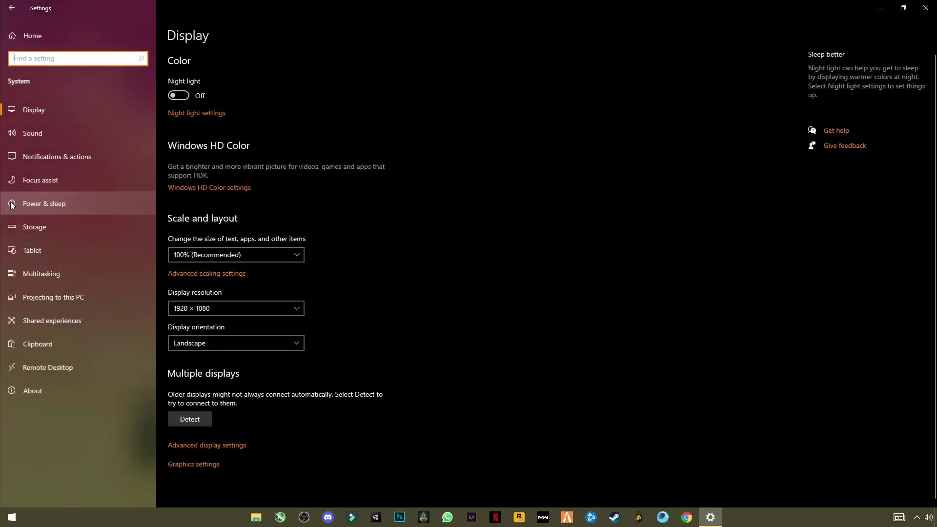
pyautogui.click(48, 208)
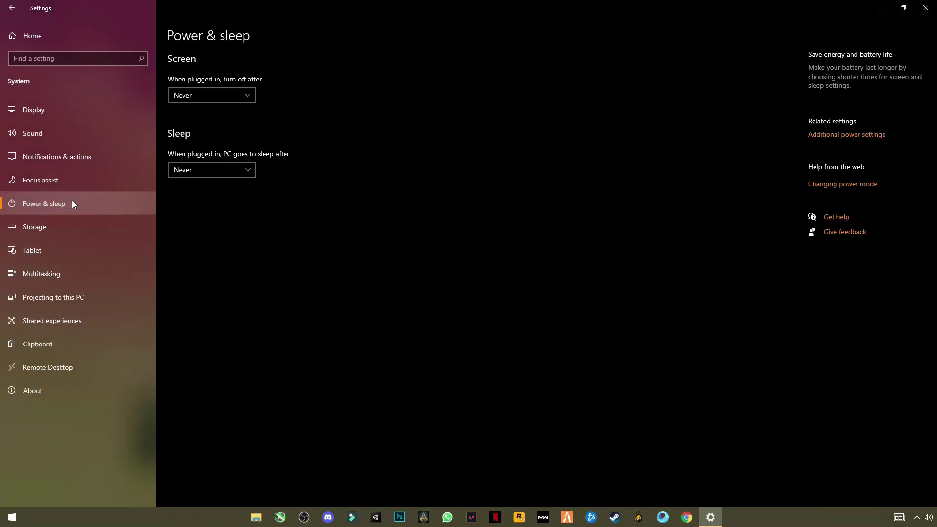
pyautogui.click(845, 137)
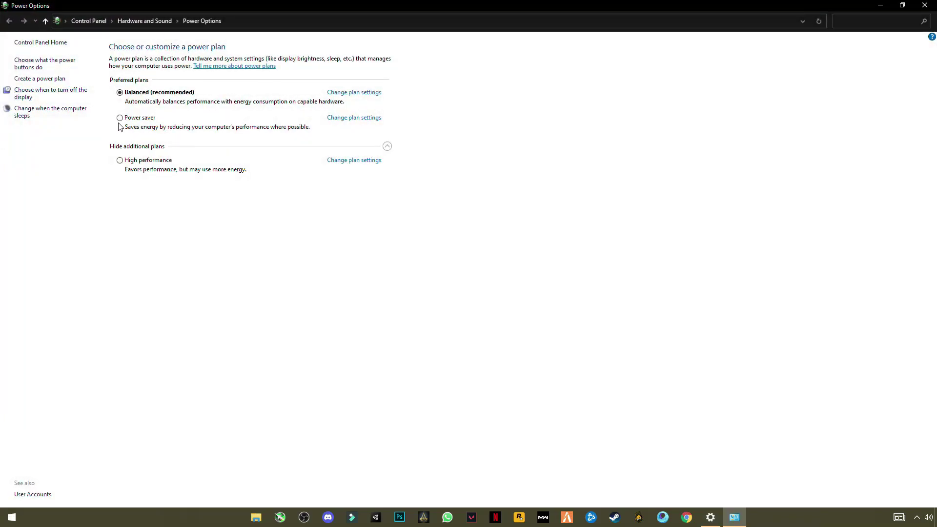
# Start a new power plan based on High performance and name it Fortnite power plan
pyautogui.click(38, 81)
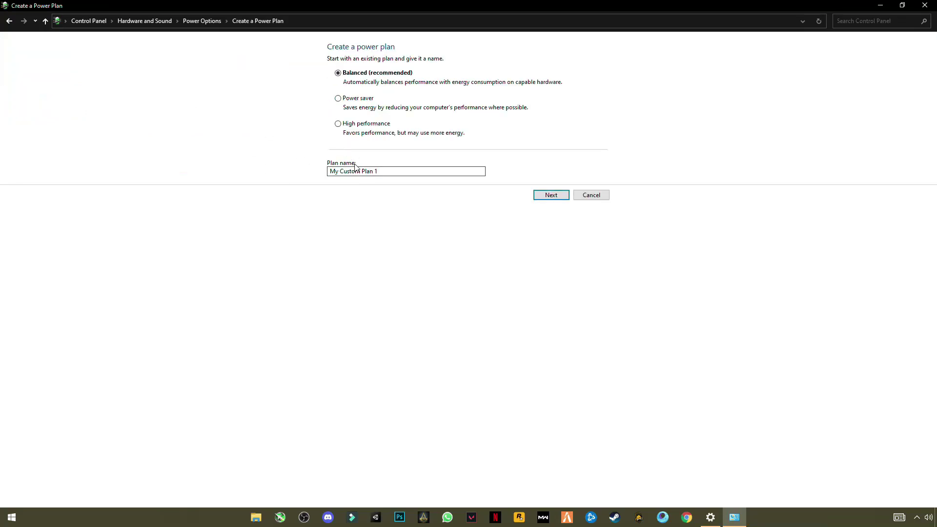
pyautogui.click(338, 126)
pyautogui.click(331, 171)
pyautogui.hotkey('ctrl', 'a')
pyautogui.write('F')
pyautogui.click(550, 195)
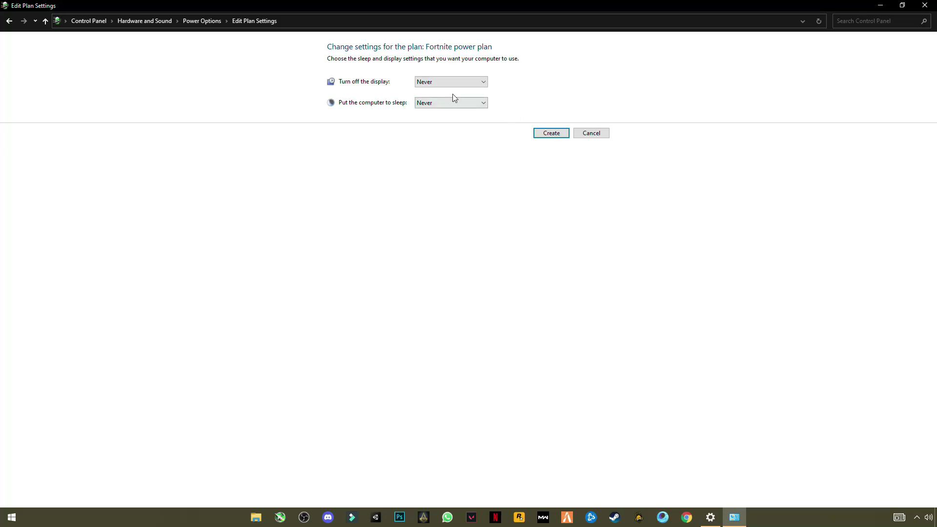
# Set both display turn-off and computer sleep to Never, and create the Fortnite power plan
pyautogui.click(447, 85)
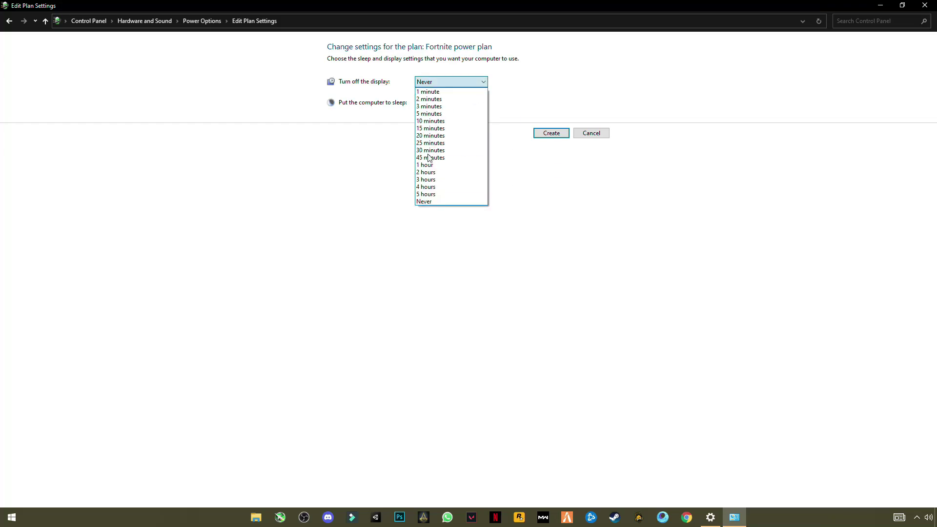
pyautogui.click(433, 203)
pyautogui.click(435, 104)
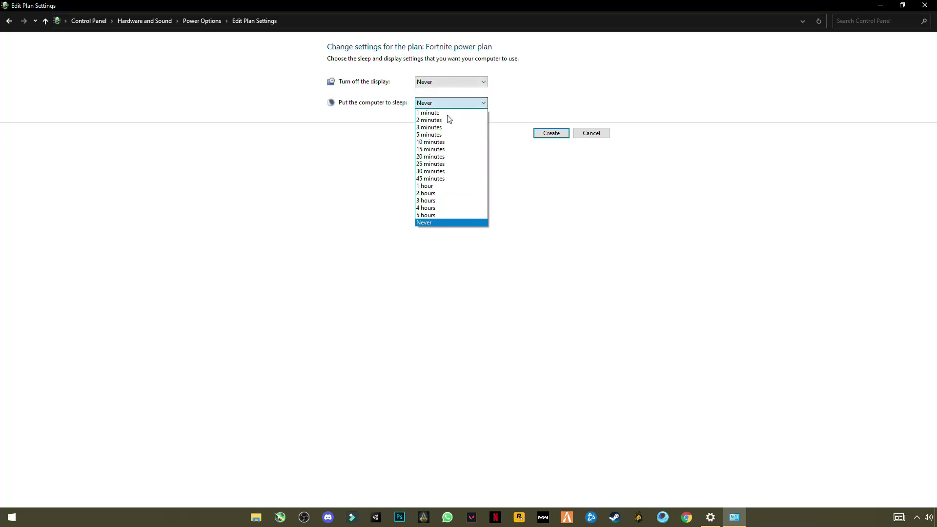
pyautogui.click(431, 223)
pyautogui.click(547, 134)
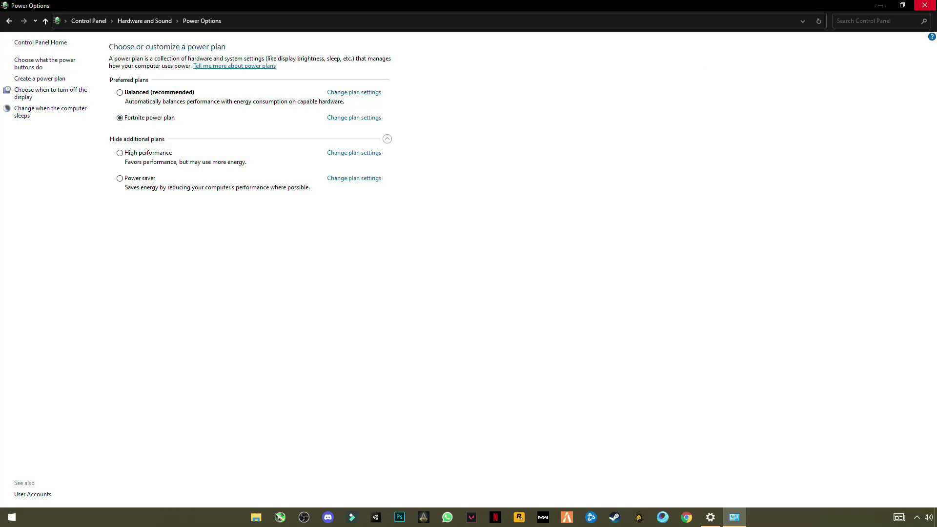
# Close the power options and settings windows, and extract the Fortnite Tweaks Pack archive directly onto the desktop
pyautogui.click(925, 5)
pyautogui.click(924, 5)
pyautogui.moveTo(800, 73); pyautogui.dragTo(659, 220)
pyautogui.moveTo(764, 95); pyautogui.dragTo(683, 208)
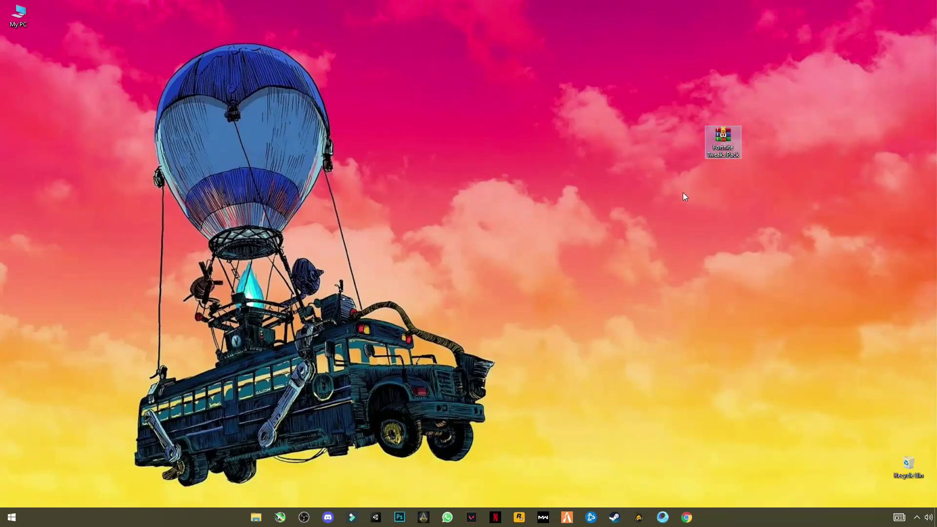
pyautogui.rightClick(719, 138)
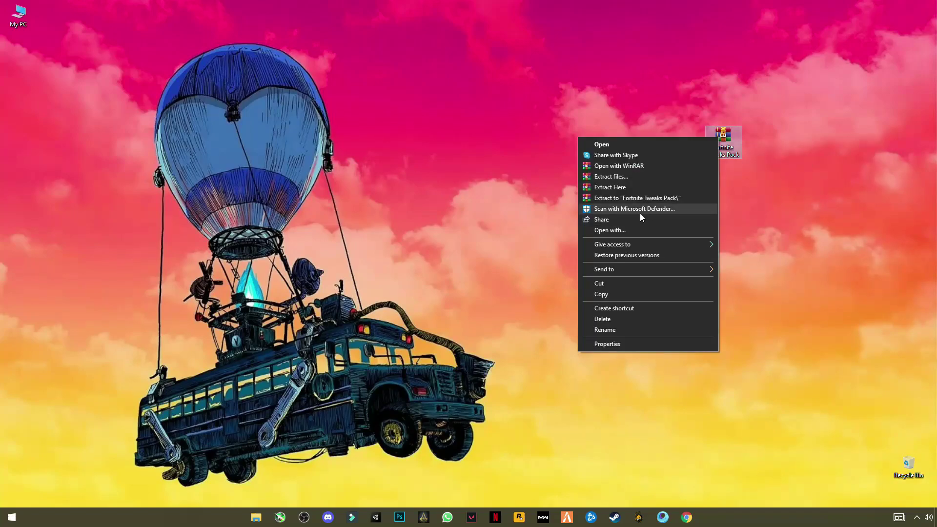
pyautogui.click(613, 189)
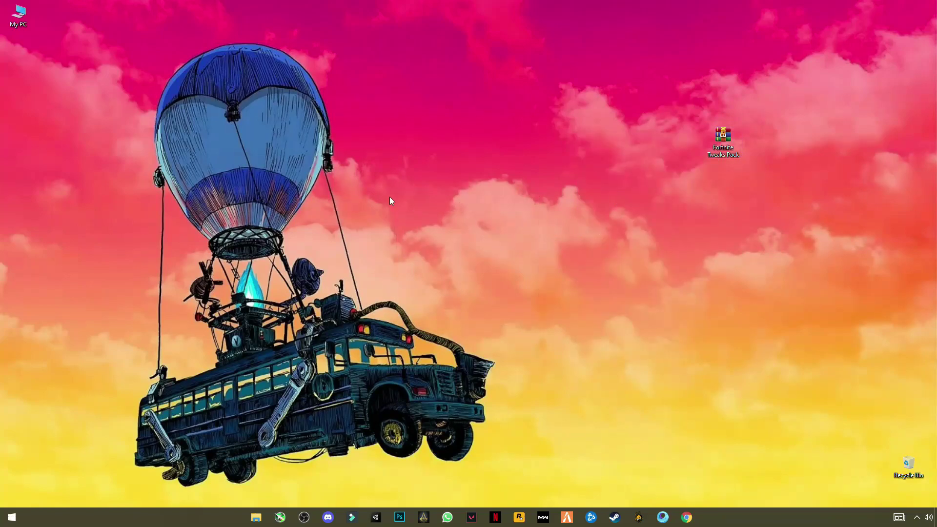
# Move the extracted Fortnite Tweaks Pack folder to the middle of the desktop and open its Softwares subfolder
pyautogui.moveTo(18, 56); pyautogui.dragTo(505, 183)
pyautogui.doubleClick(503, 180)
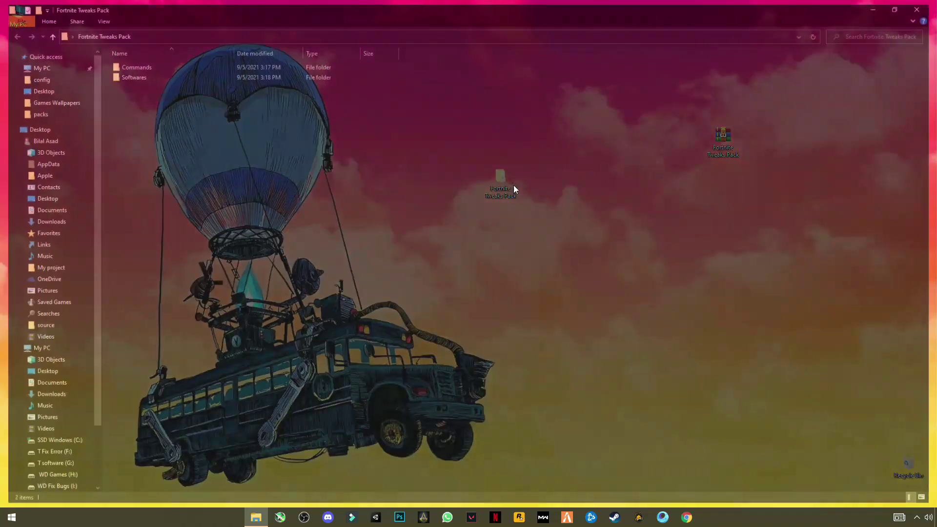
pyautogui.moveTo(133, 101); pyautogui.dragTo(145, 68)
pyautogui.click(132, 104)
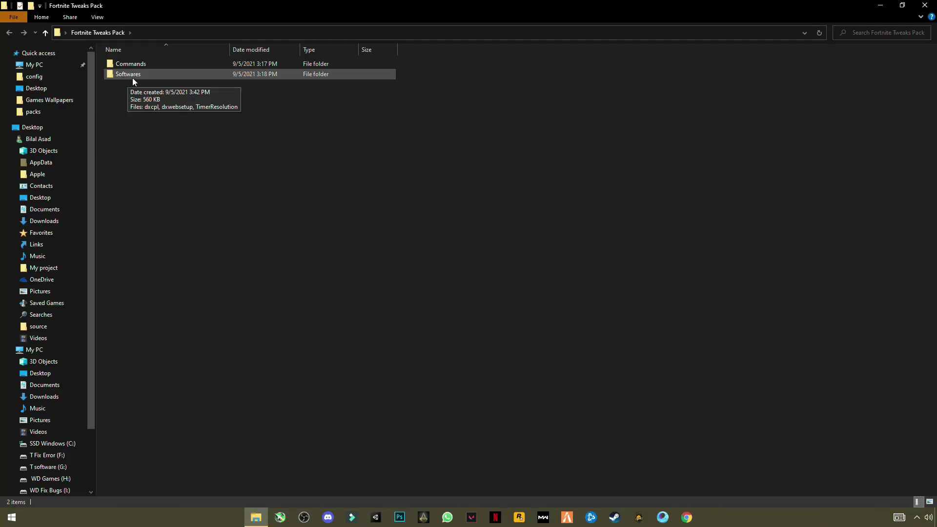
pyautogui.doubleClick(135, 77)
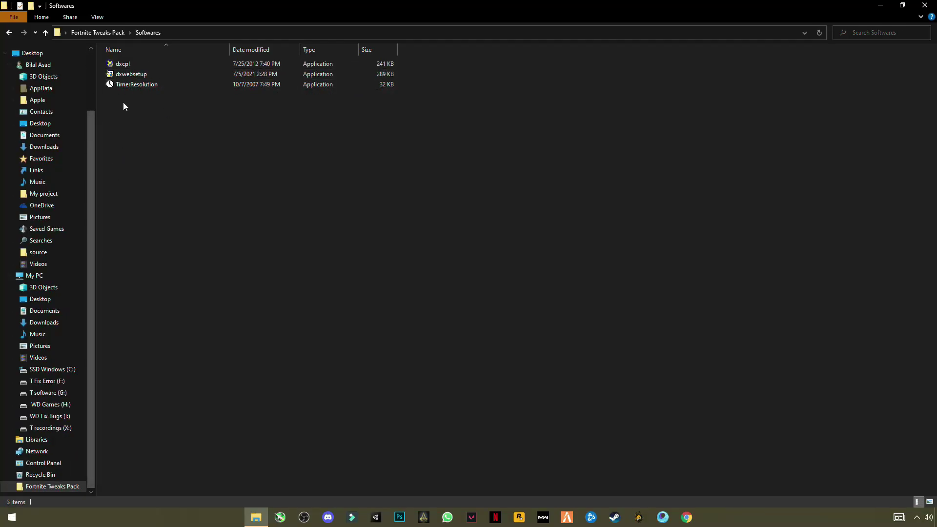
# Launch dxcpl, allow it to run, and open the Direct3D executable list for editing from the DirectX Properties
pyautogui.rightClick(127, 66)
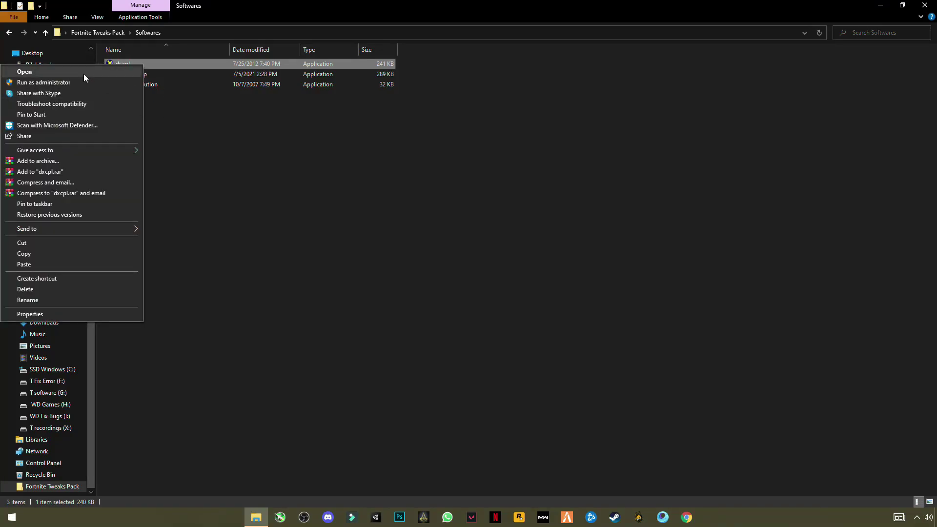
pyautogui.click(84, 74)
pyautogui.click(426, 326)
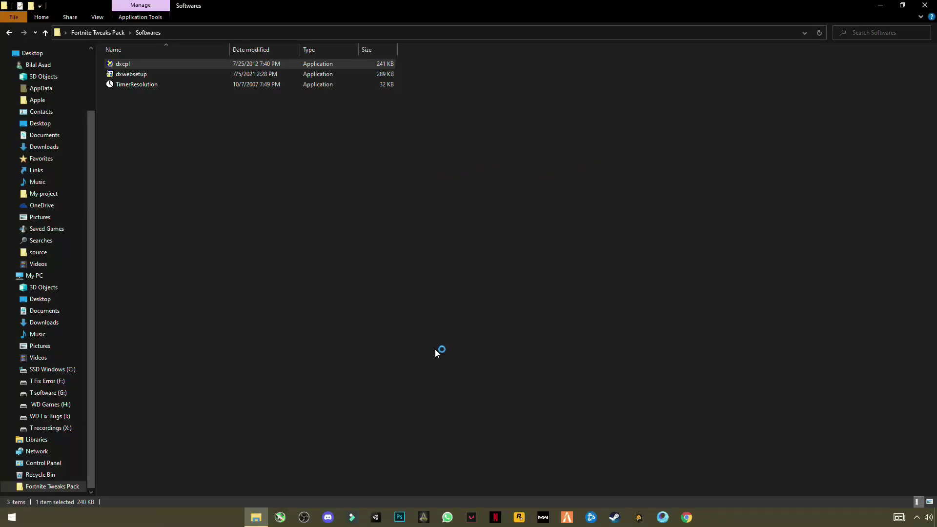
pyautogui.moveTo(115, 21); pyautogui.dragTo(495, 82)
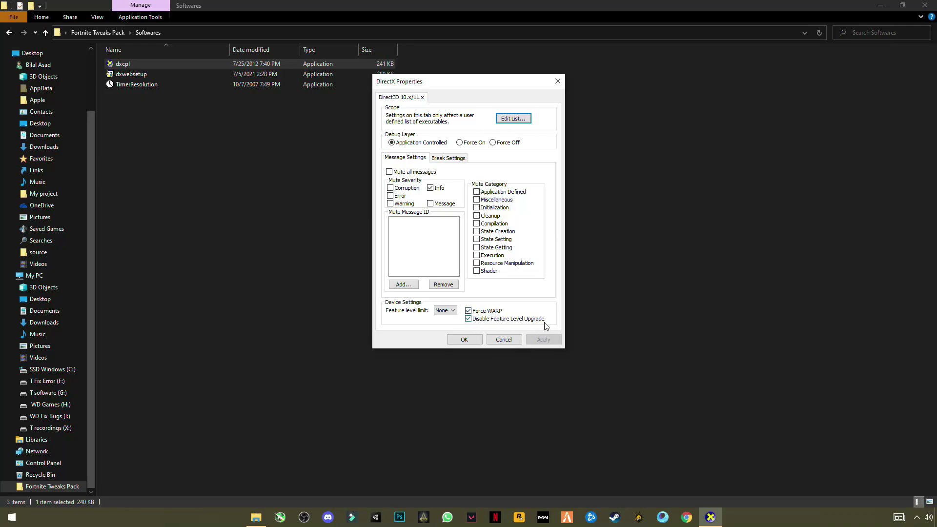
pyautogui.click(467, 307)
pyautogui.click(518, 120)
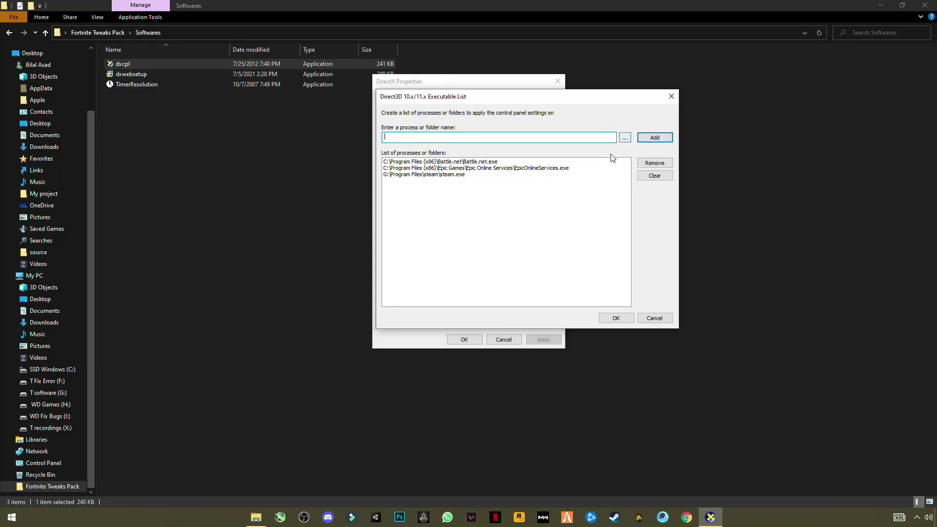
# Browse for the Epic Games launcher executable in the C: drive's Program Files and on the G: and H: drives
pyautogui.click(627, 140)
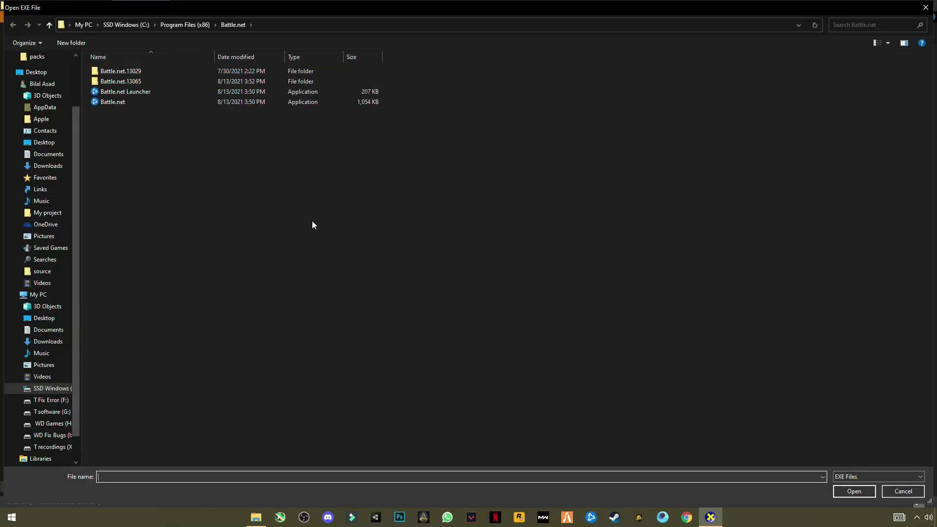
pyautogui.click(66, 389)
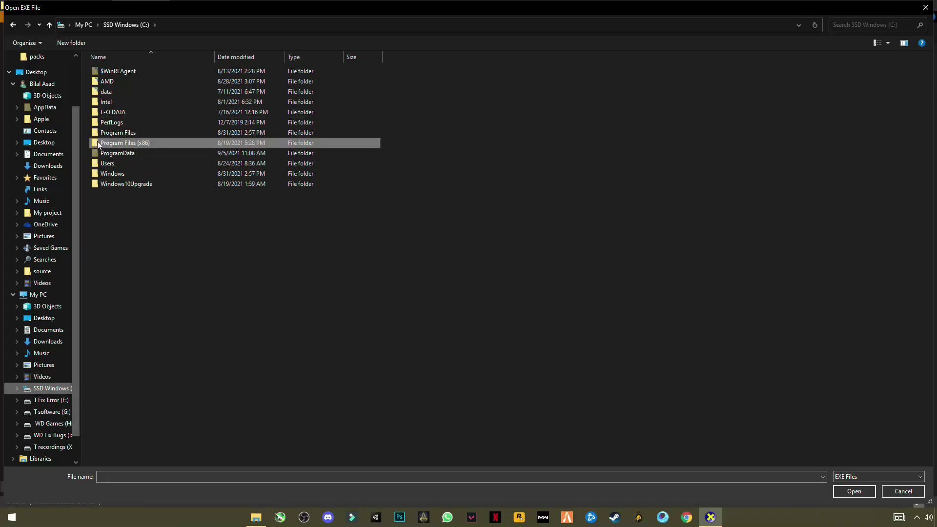
pyautogui.doubleClick(108, 133)
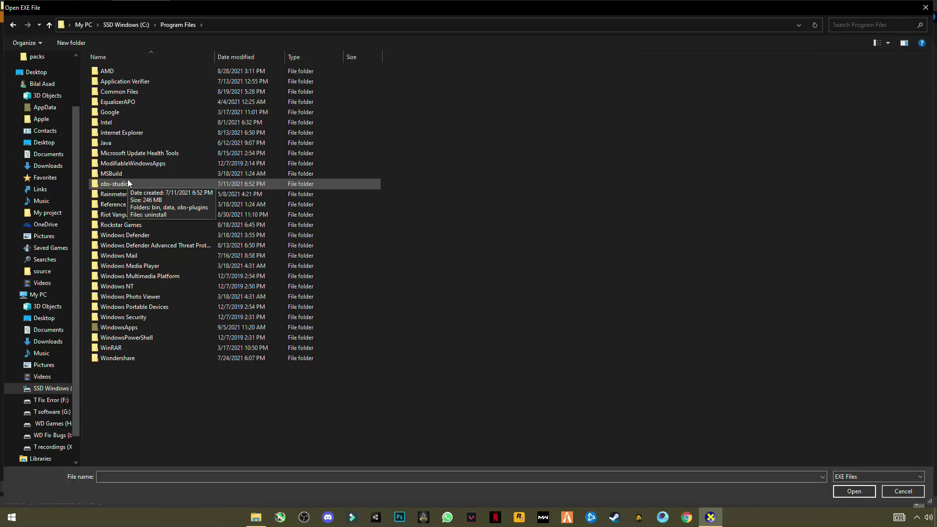
pyautogui.press('e')
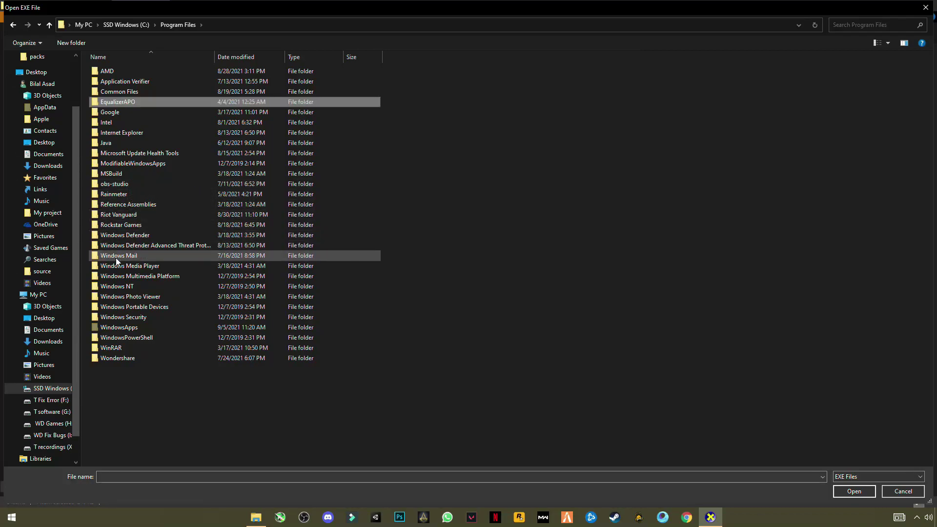
pyautogui.click(51, 412)
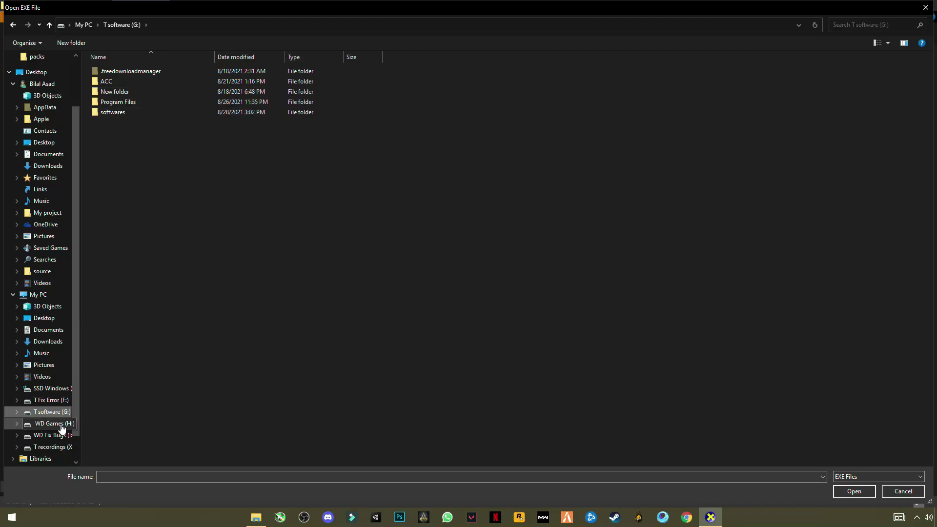
pyautogui.click(61, 425)
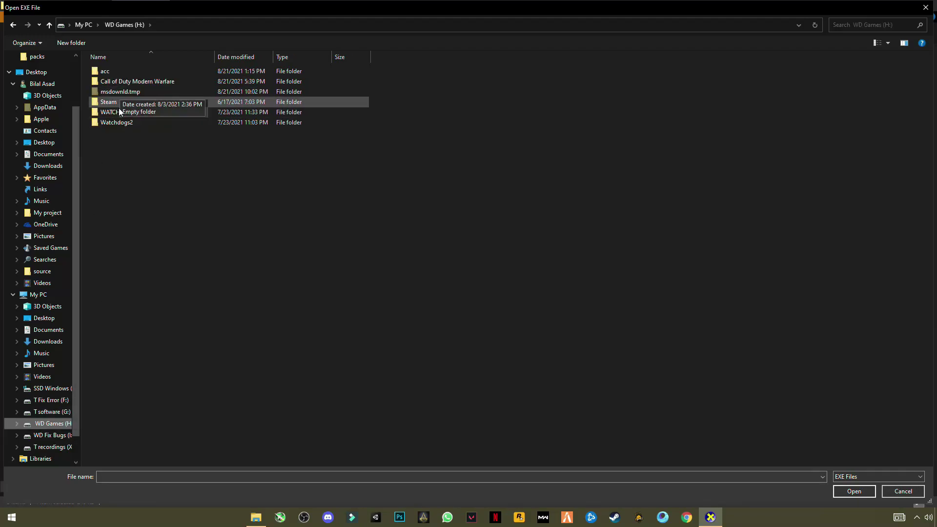
# Browse on the G: drive to Program Files\Epic Games\Launcher\Engine\Binaries\Win64
pyautogui.click(59, 412)
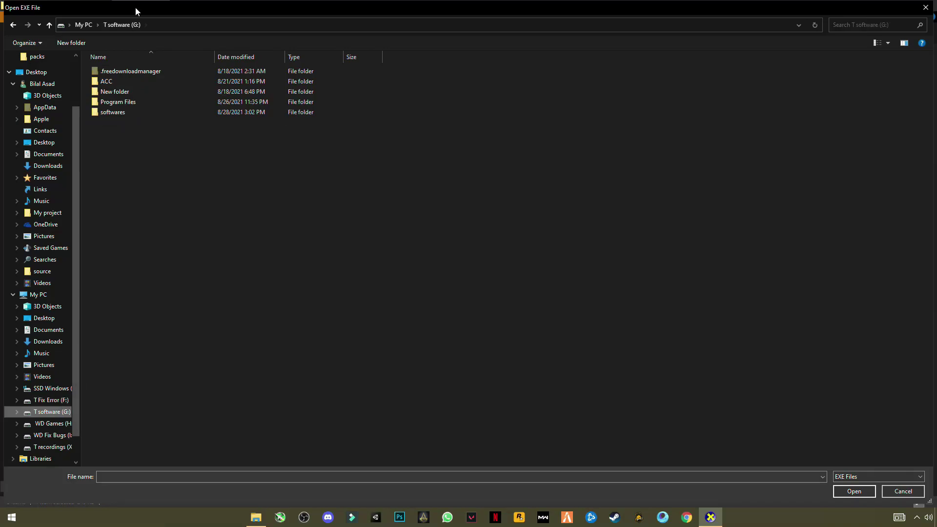
pyautogui.doubleClick(130, 103)
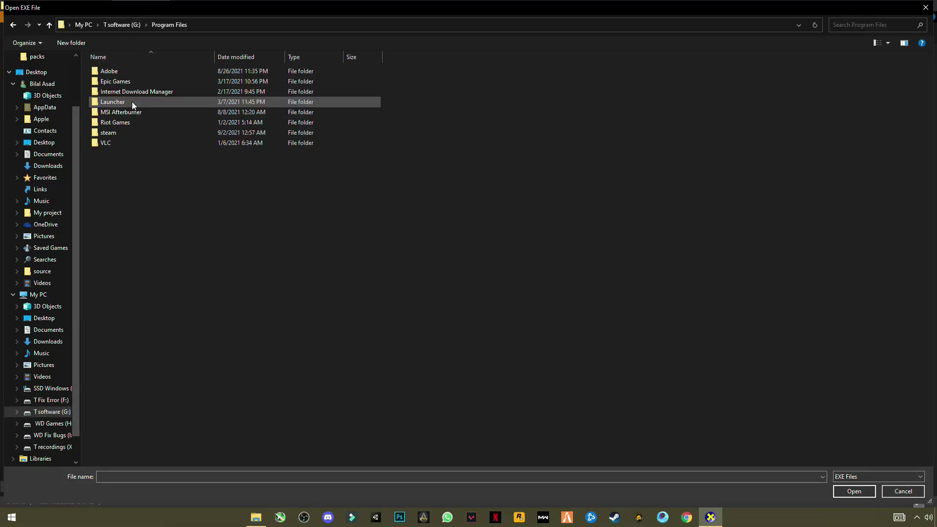
pyautogui.doubleClick(110, 81)
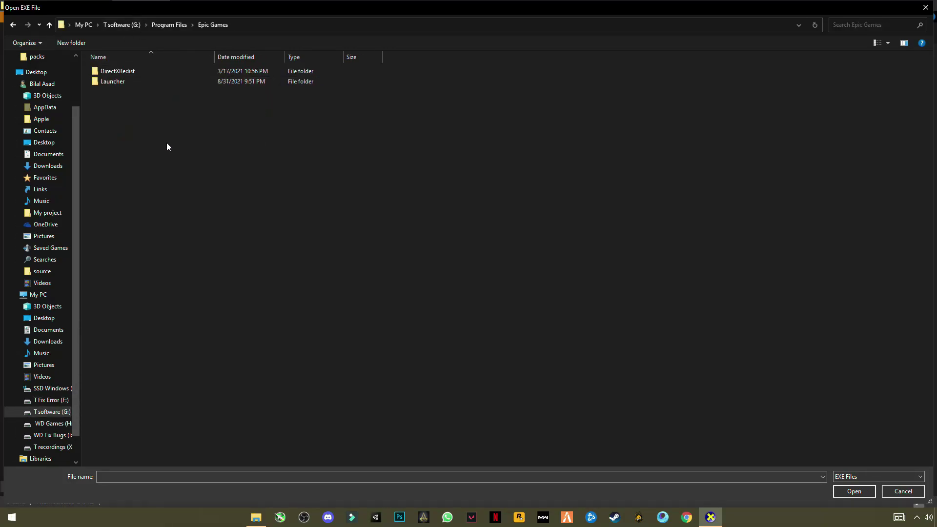
pyautogui.doubleClick(120, 84)
pyautogui.doubleClick(118, 71)
pyautogui.doubleClick(125, 70)
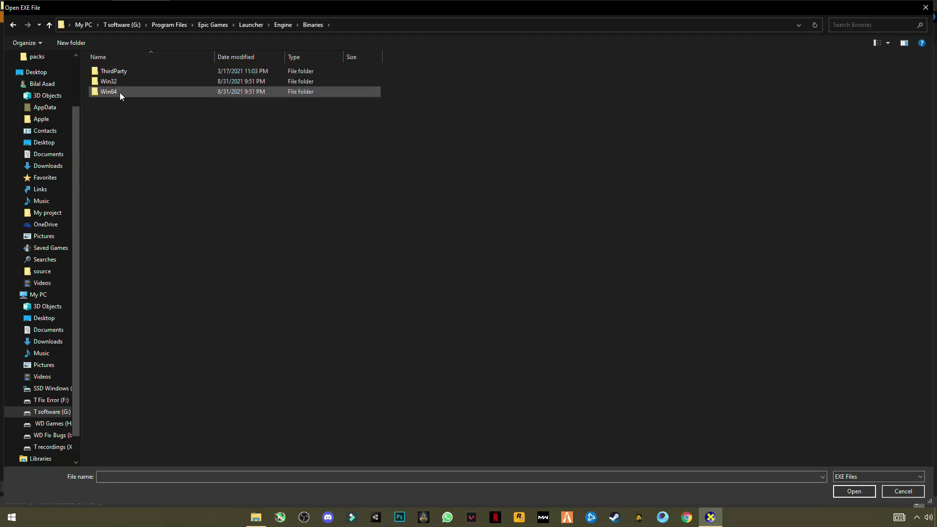
pyautogui.doubleClick(119, 92)
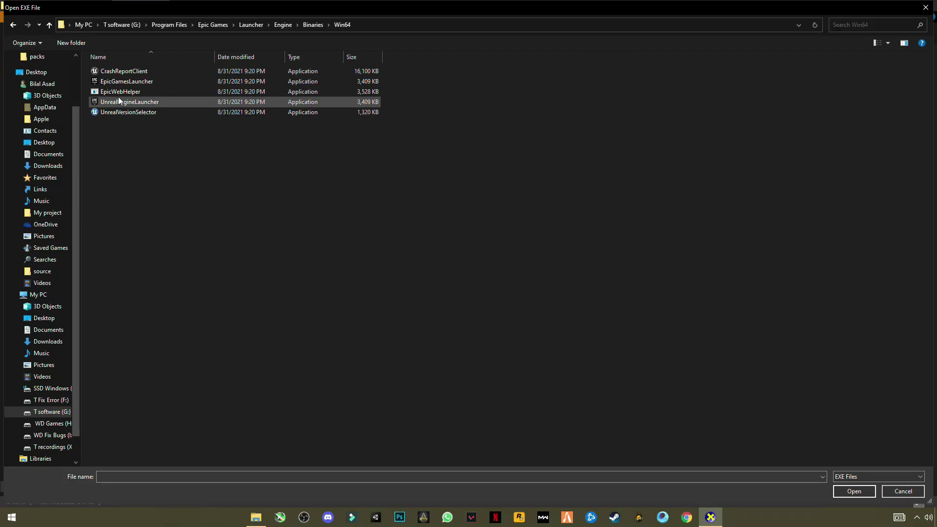
# Add EpicGamesLauncher.exe to the Direct3D executable list, accept the DirectX Properties, and close the Softwares folder window
pyautogui.click(127, 82)
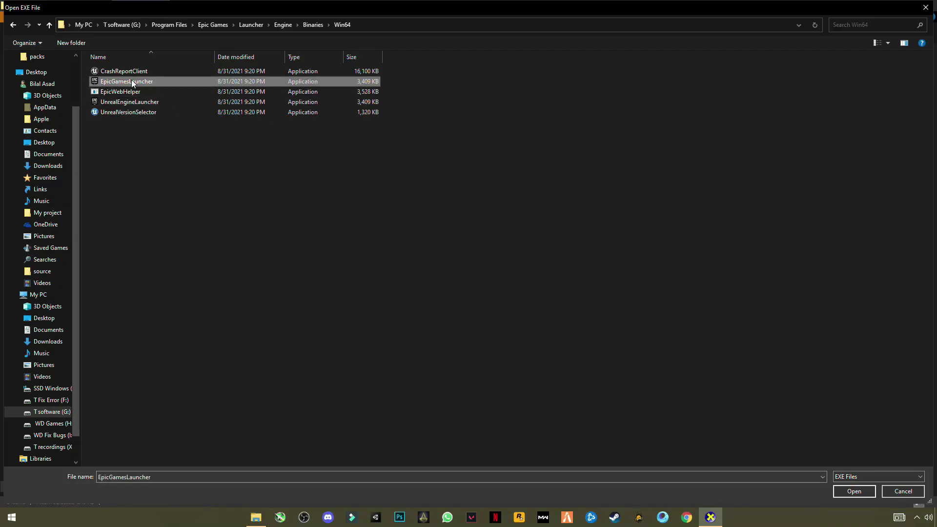
pyautogui.click(854, 491)
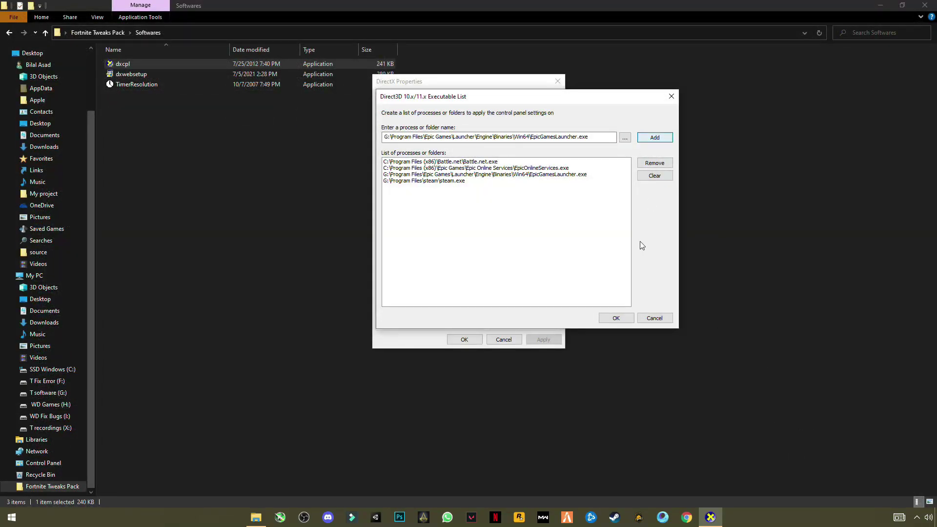
pyautogui.click(621, 318)
pyautogui.click(464, 340)
pyautogui.click(924, 4)
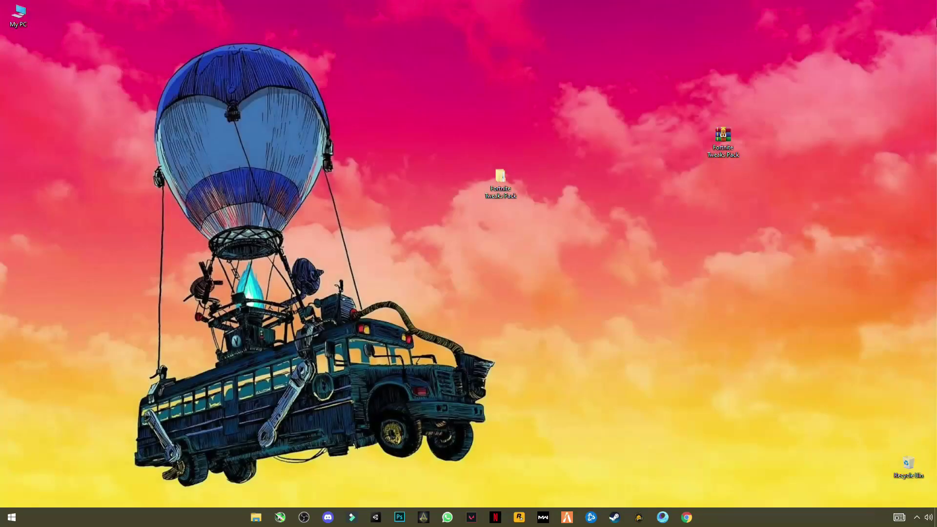
# Reopen the Softwares folder of the Fortnite Tweaks Pack and launch dxwebsetup, moving its setup window toward the screen centre
pyautogui.doubleClick(493, 186)
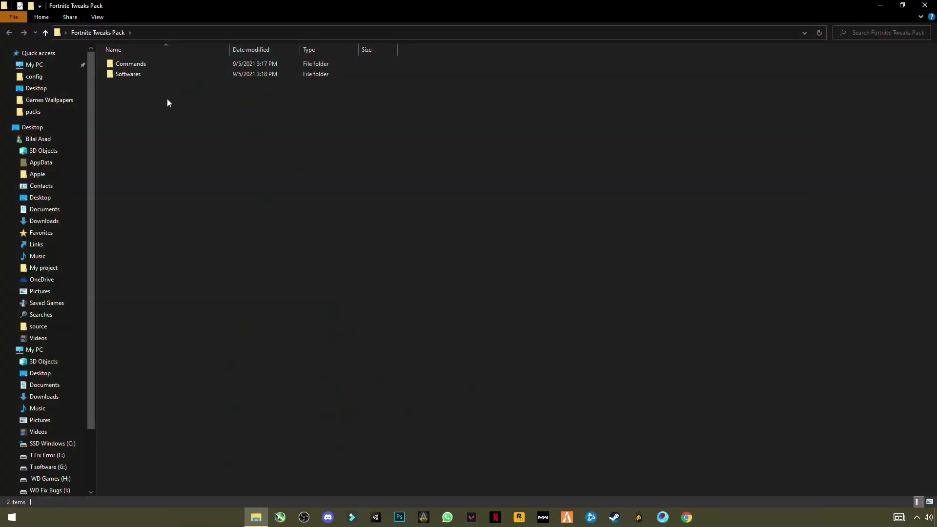
pyautogui.doubleClick(122, 76)
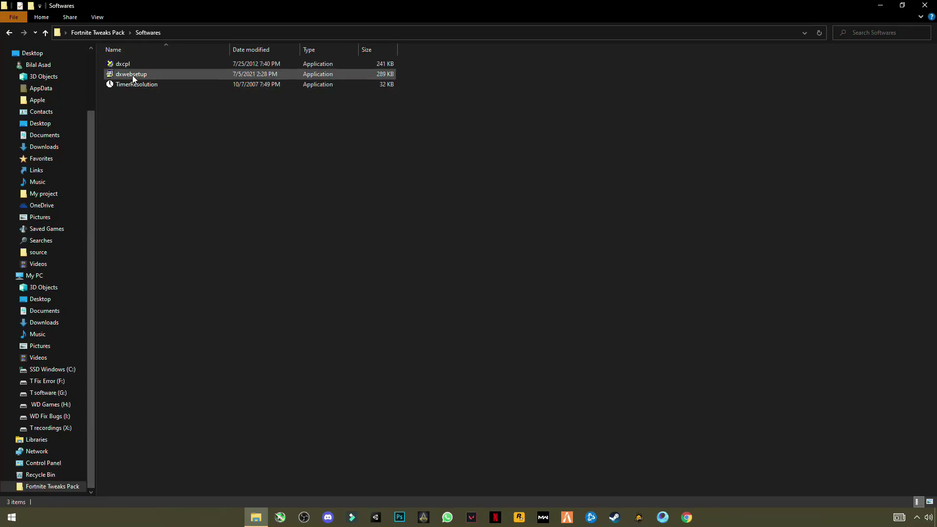
pyautogui.doubleClick(144, 74)
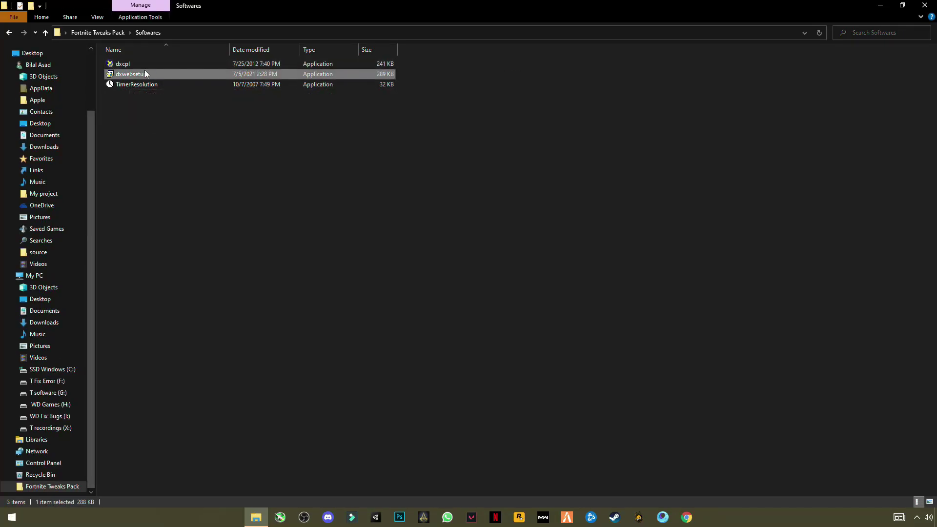
pyautogui.click(396, 326)
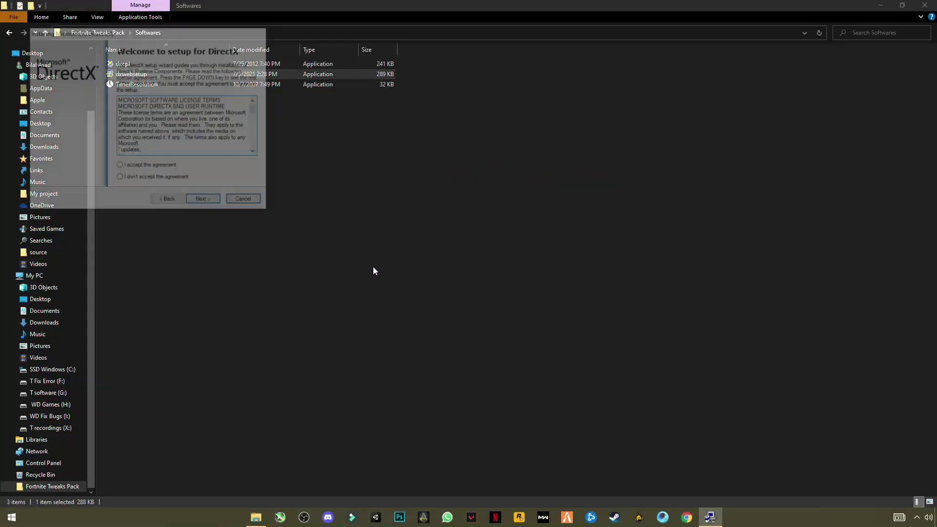
pyautogui.moveTo(178, 31); pyautogui.dragTo(398, 123)
# Accept the DirectX license agreement, opt out of the Bing Bar, and run the DirectX setup through to Finish
pyautogui.click(349, 260)
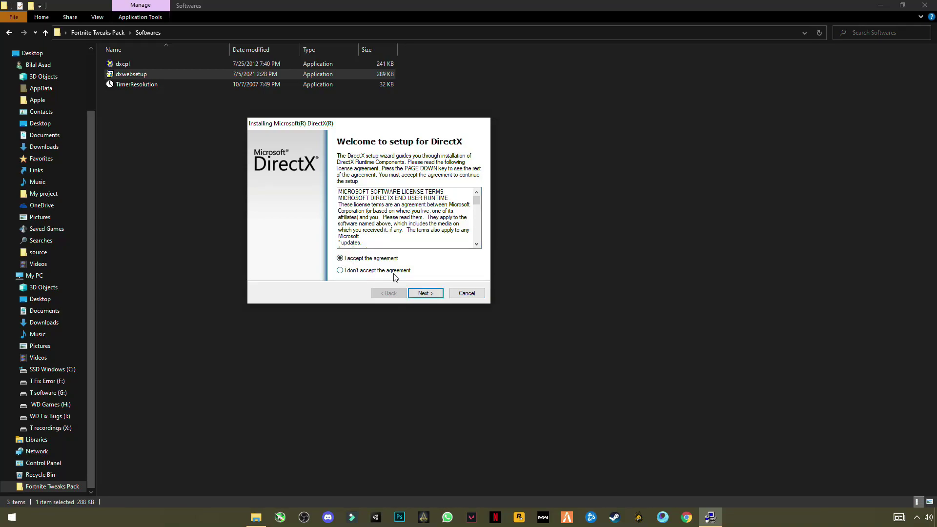
pyautogui.click(424, 294)
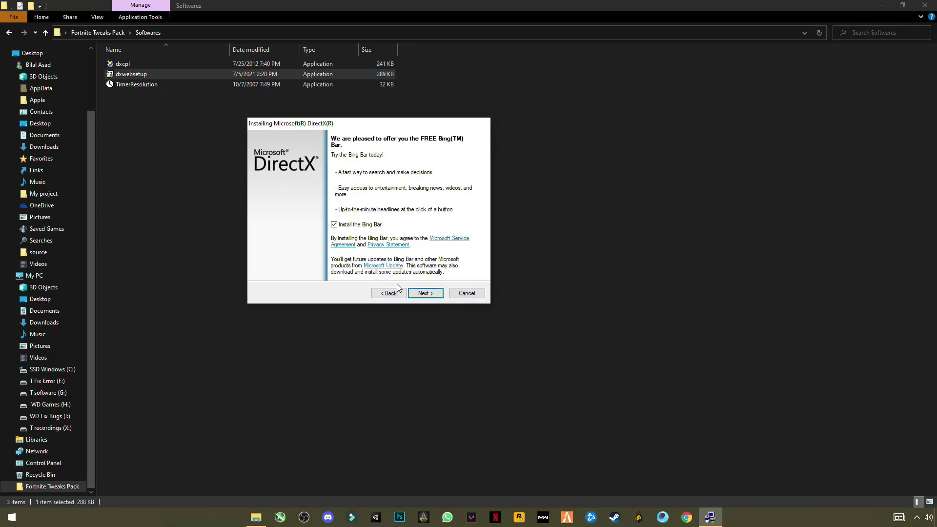
pyautogui.click(334, 227)
pyautogui.click(426, 293)
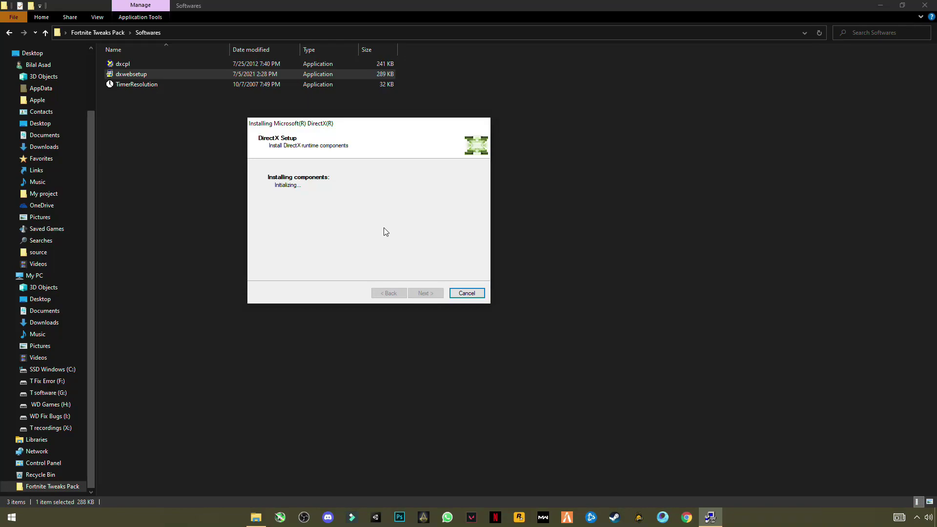
pyautogui.click(419, 293)
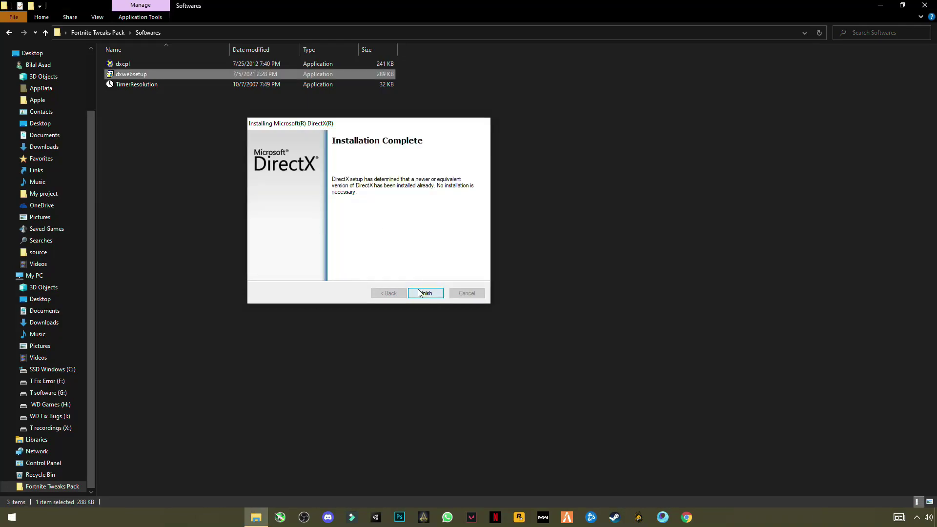
# Launch TimerResolution from the Softwares folder
pyautogui.click(127, 107)
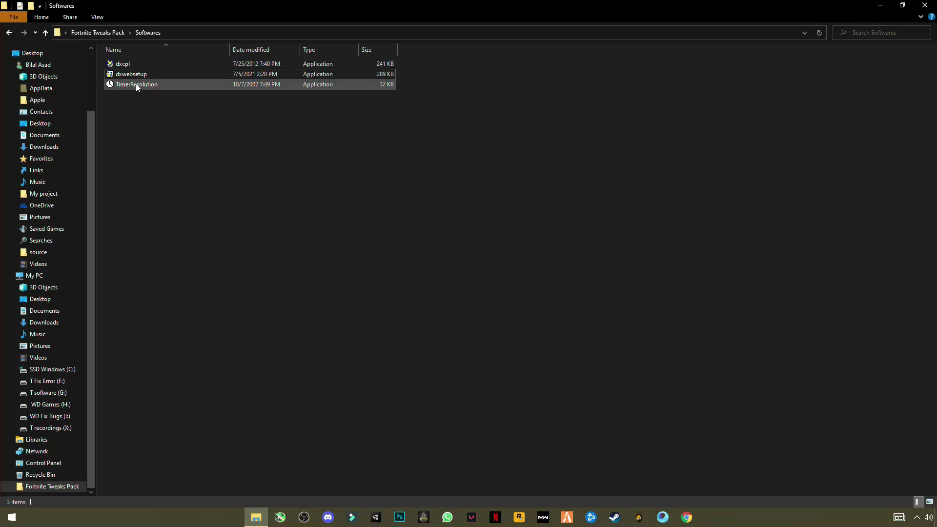
pyautogui.rightClick(171, 84)
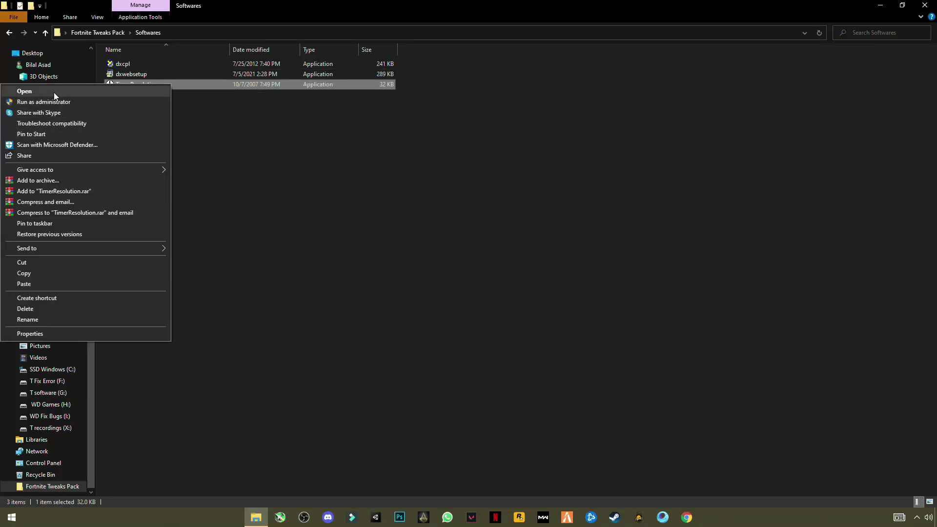
pyautogui.click(53, 92)
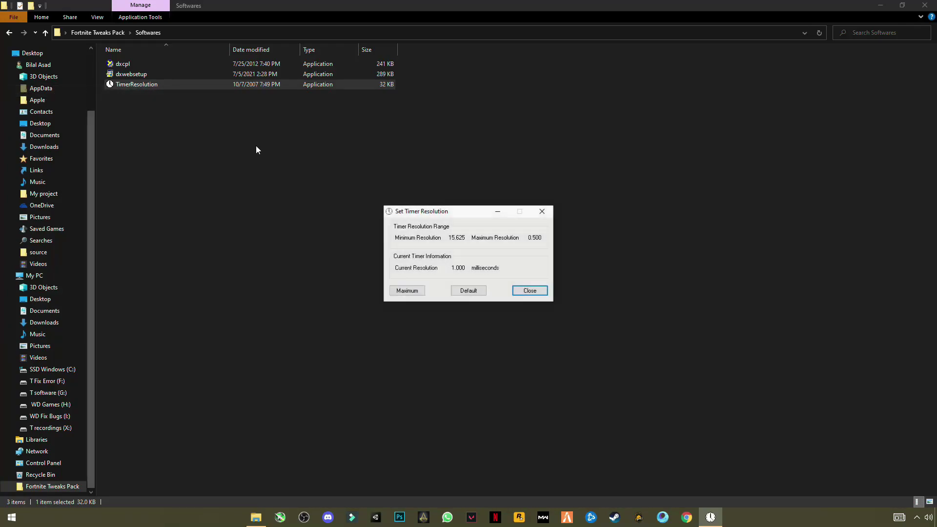
# Set the timer resolution to Maximum in Set Timer Resolution and close the tool
pyautogui.moveTo(484, 217); pyautogui.dragTo(569, 185)
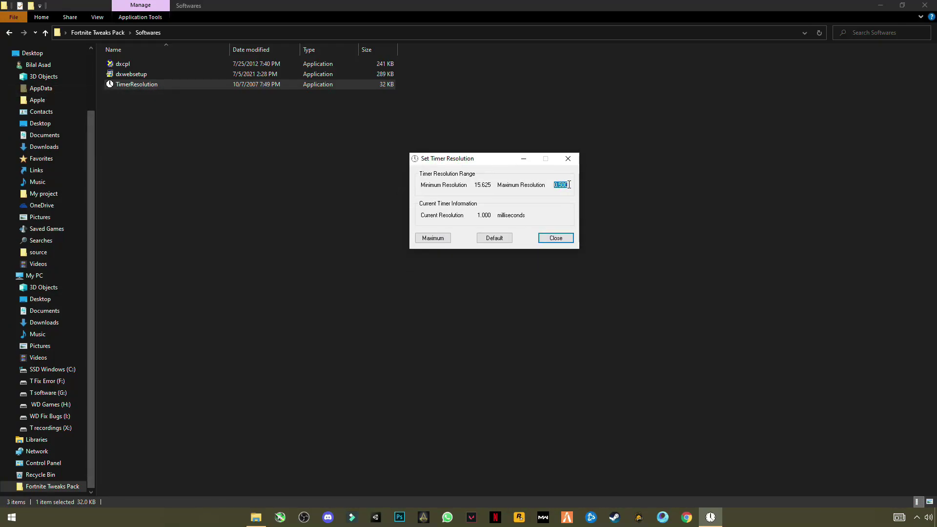
pyautogui.click(431, 239)
pyautogui.moveTo(476, 215); pyautogui.dragTo(499, 219)
pyautogui.click(490, 218)
pyautogui.click(549, 241)
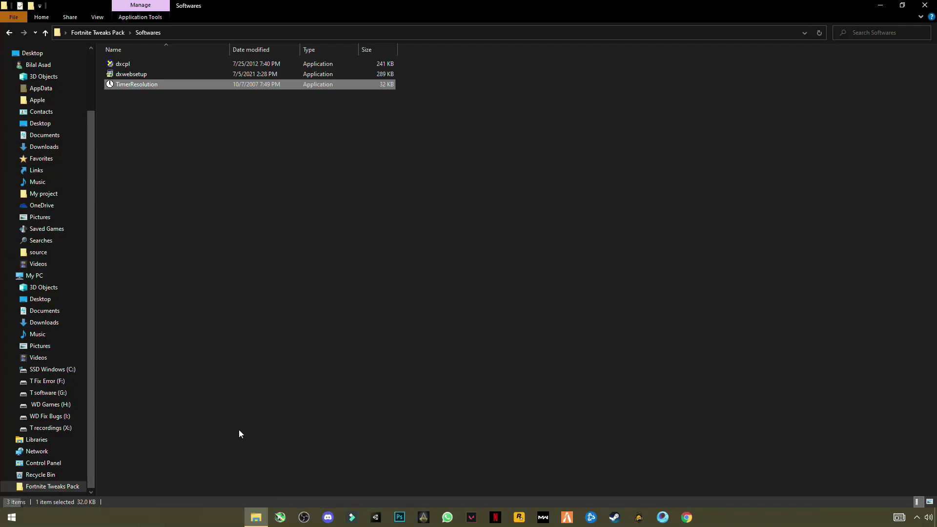
# Search Windows for cmd and launch Command Prompt as administrator
pyautogui.click(12, 516)
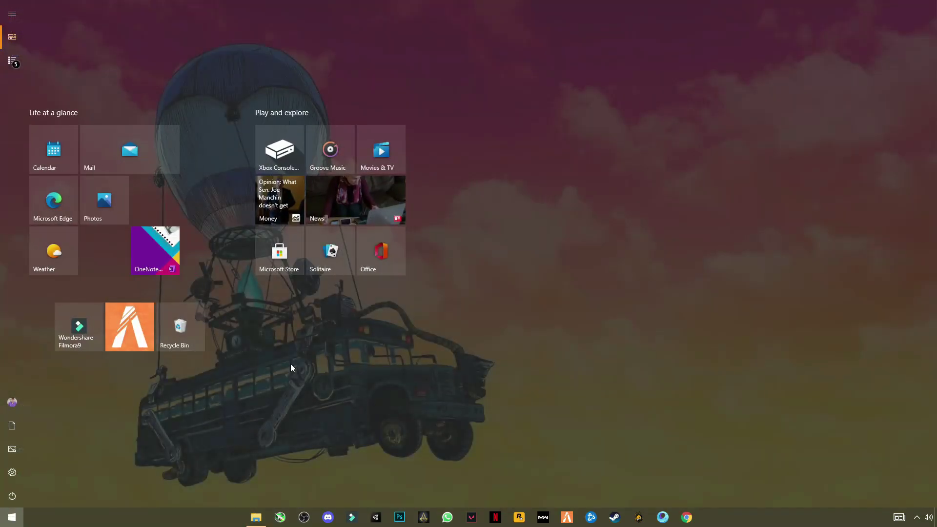
pyautogui.write('cmd')
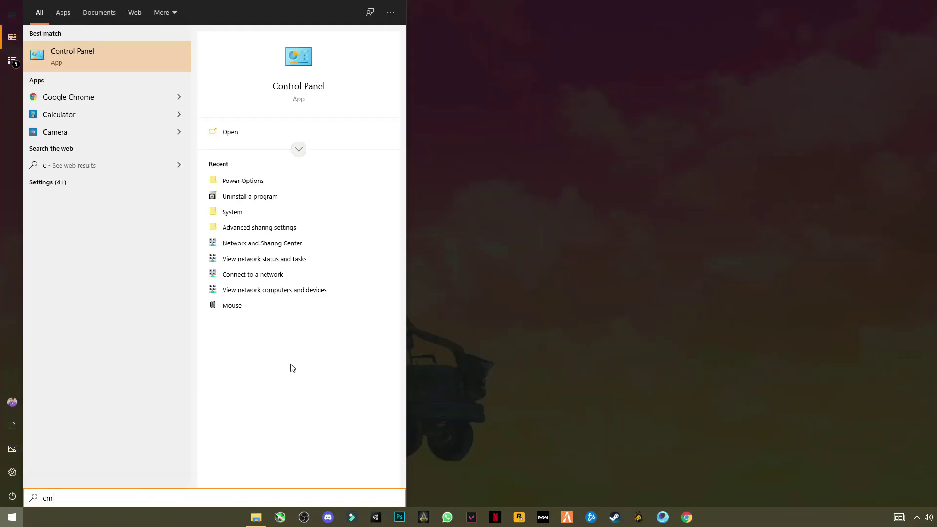
pyautogui.rightClick(65, 63)
pyautogui.click(96, 81)
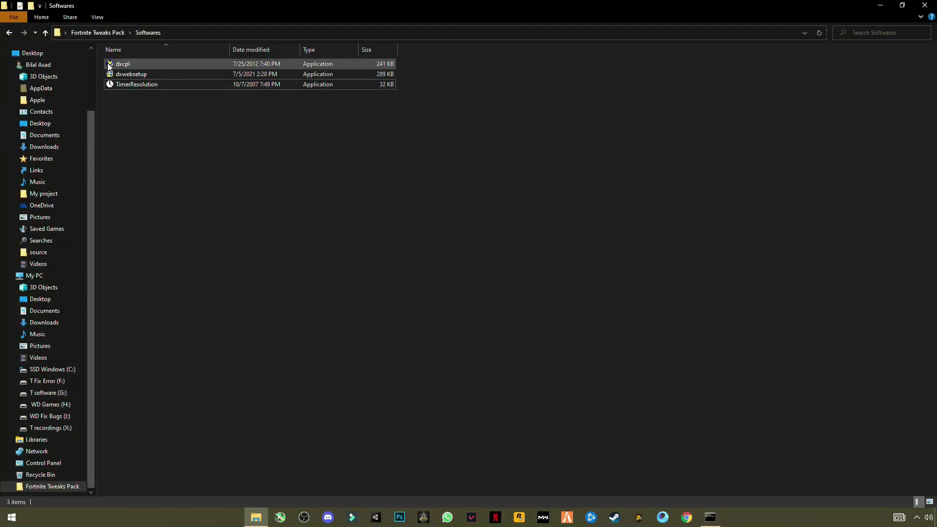
# Open "cmd code for timer resolution" from the pack's Commands folder and copy its three bcdedit commands
pyautogui.click(9, 32)
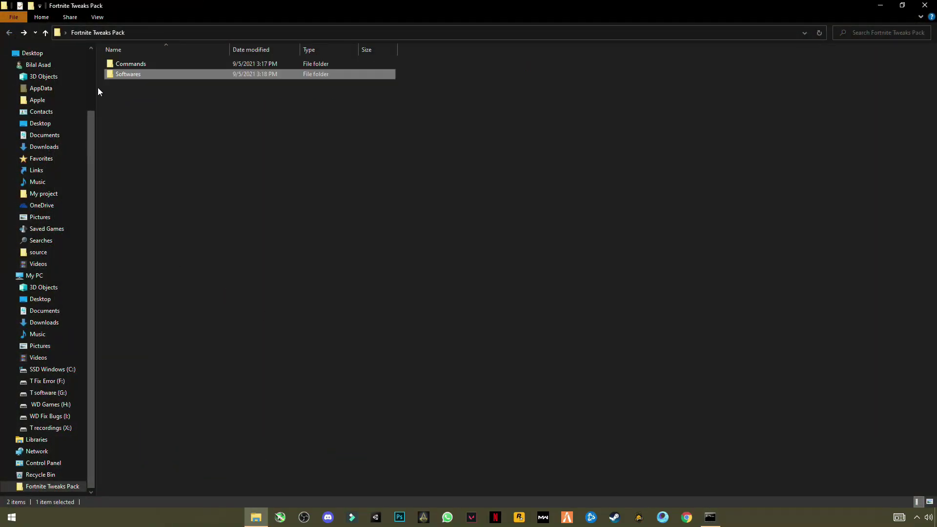
pyautogui.doubleClick(139, 65)
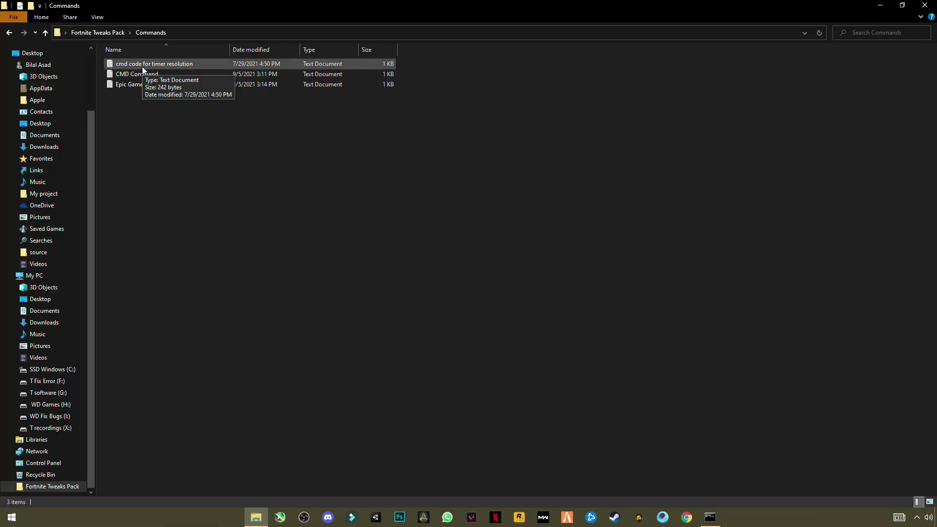
pyautogui.doubleClick(157, 66)
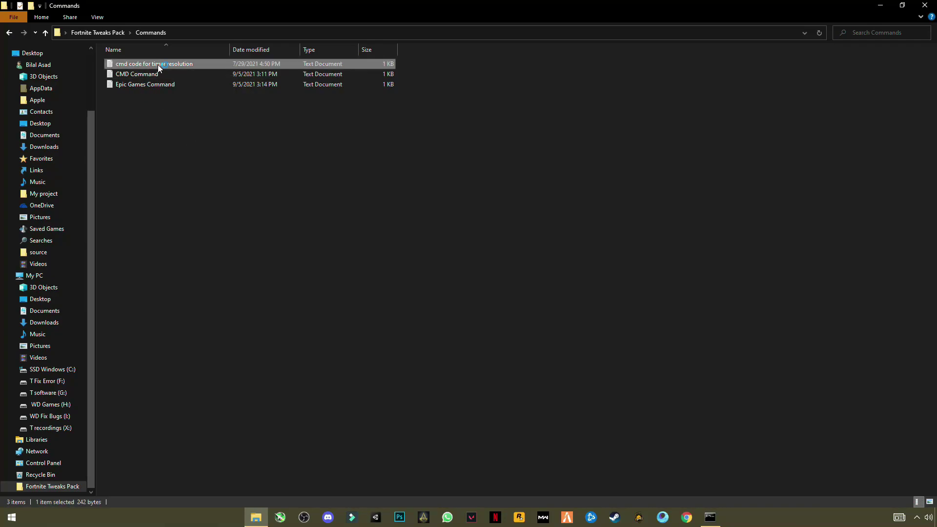
pyautogui.moveTo(509, 250); pyautogui.dragTo(368, 205)
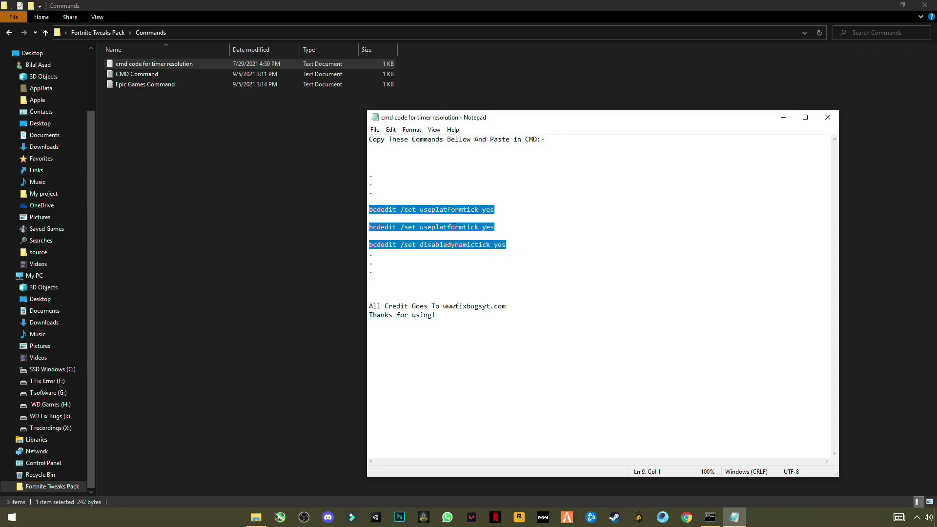
pyautogui.rightClick(450, 209)
pyautogui.click(381, 242)
# Run the copied bcdedit commands for useplatformtick yes and disabledynamictick yes in the administrator Command Prompt, and close the timer resolution text file
pyautogui.click(715, 521)
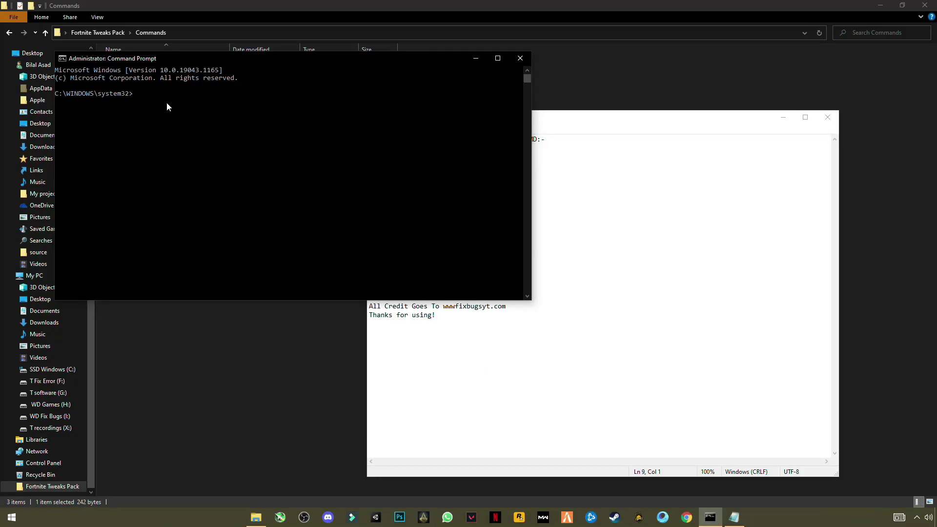
pyautogui.rightClick(167, 106)
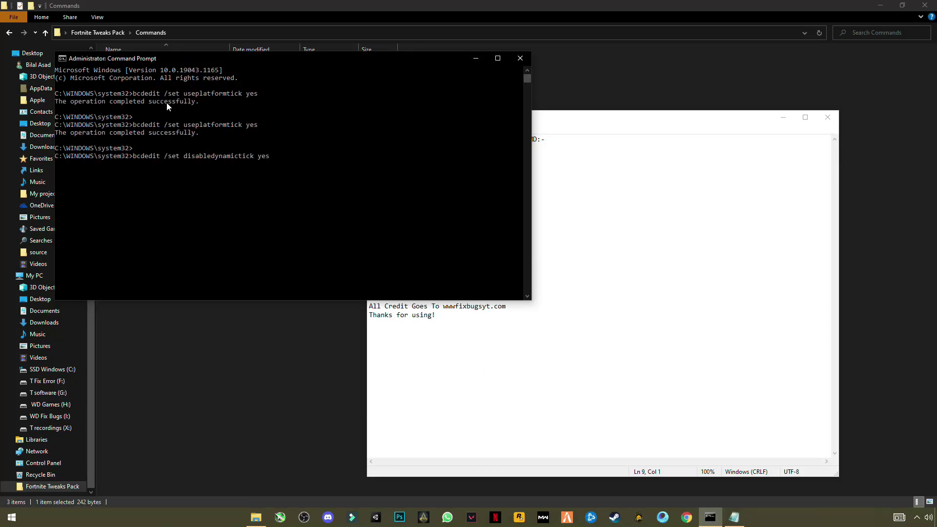
pyautogui.press('Return')
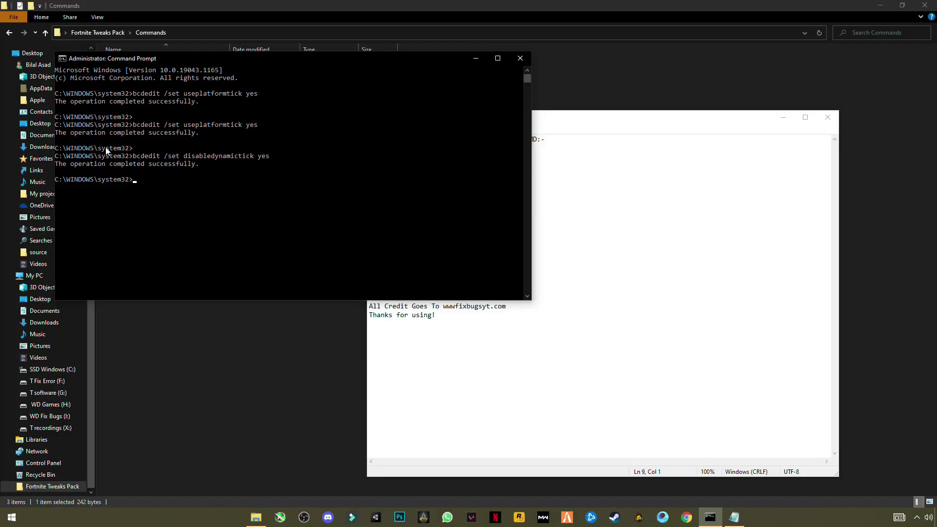
pyautogui.moveTo(309, 71); pyautogui.dragTo(484, 260)
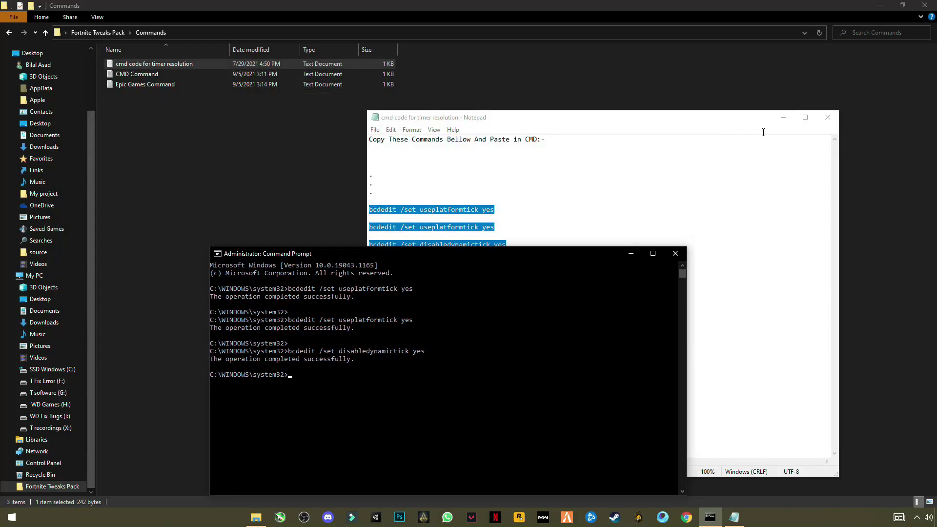
pyautogui.click(833, 115)
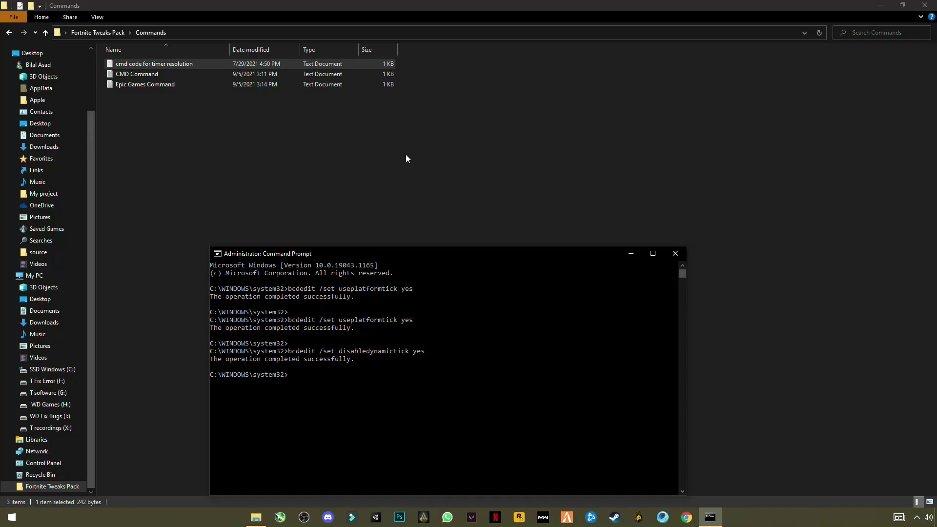
# Run powercfg -duplicatescheme e9a42b02-d5df-448d-aa00-03f14749eb61 from the CMD Command file in Command Prompt, and close both windows
pyautogui.click(406, 154)
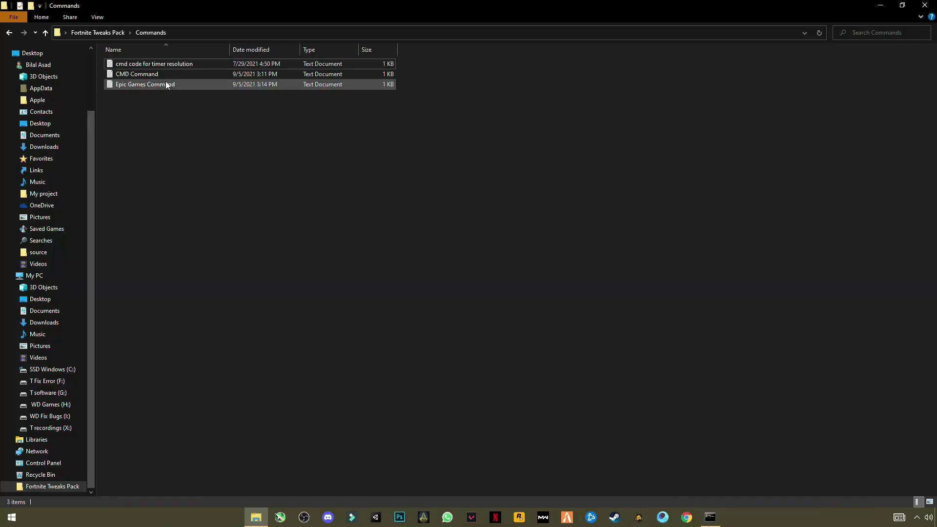
pyautogui.doubleClick(120, 75)
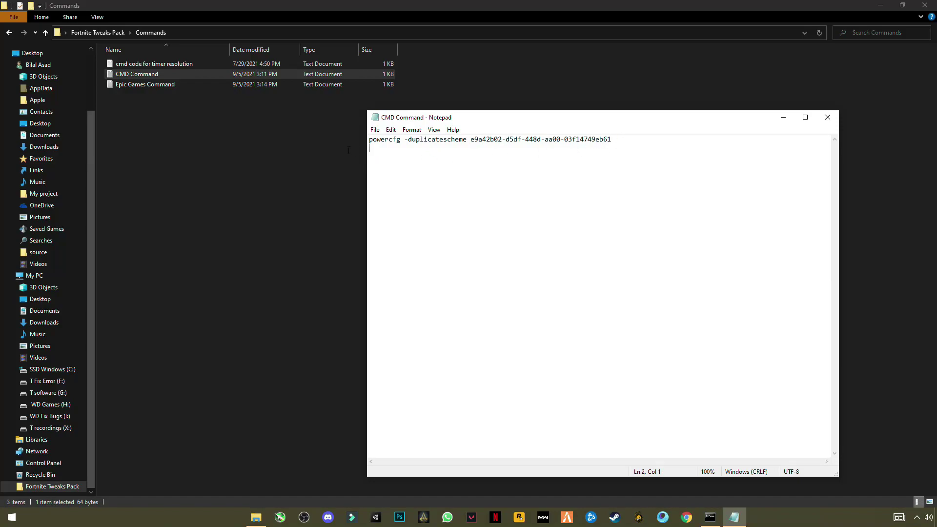
pyautogui.hotkey('shift', 'Up')
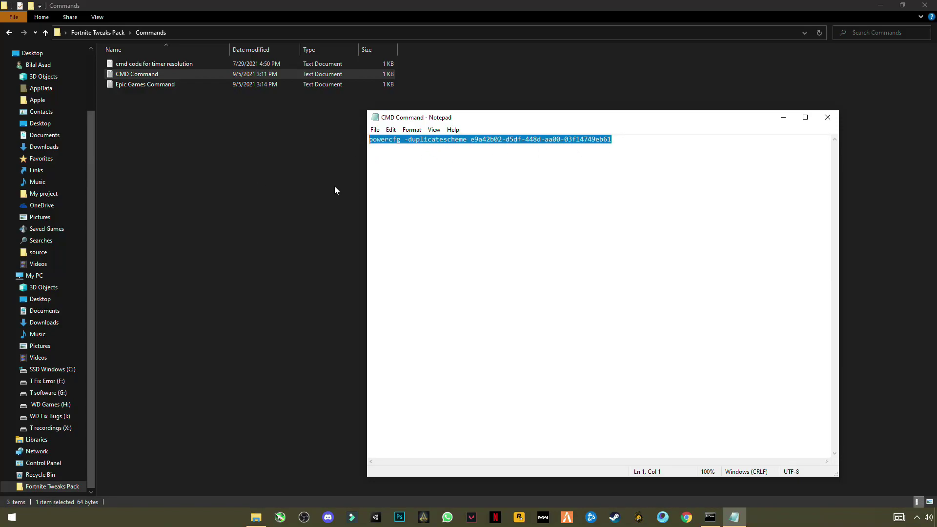
pyautogui.click(710, 517)
pyautogui.hotkey('ctrl', 'v')
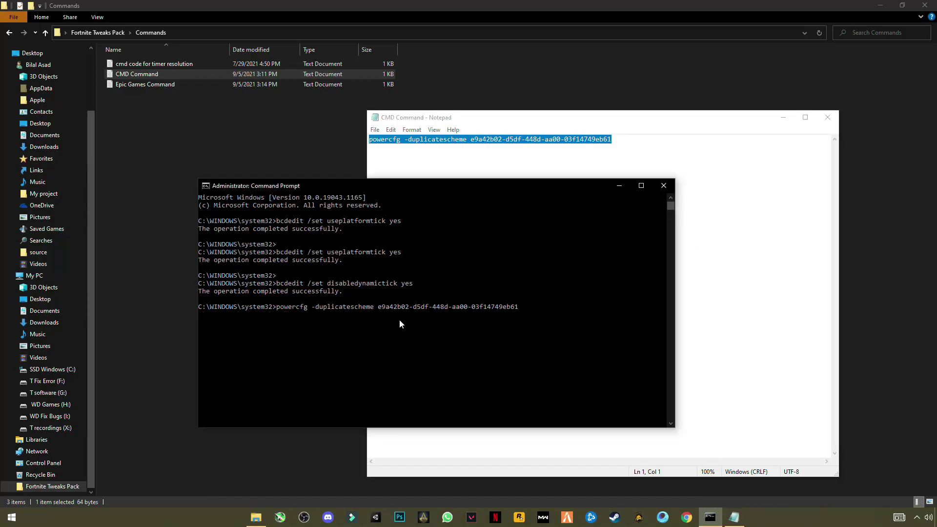
pyautogui.press('Return')
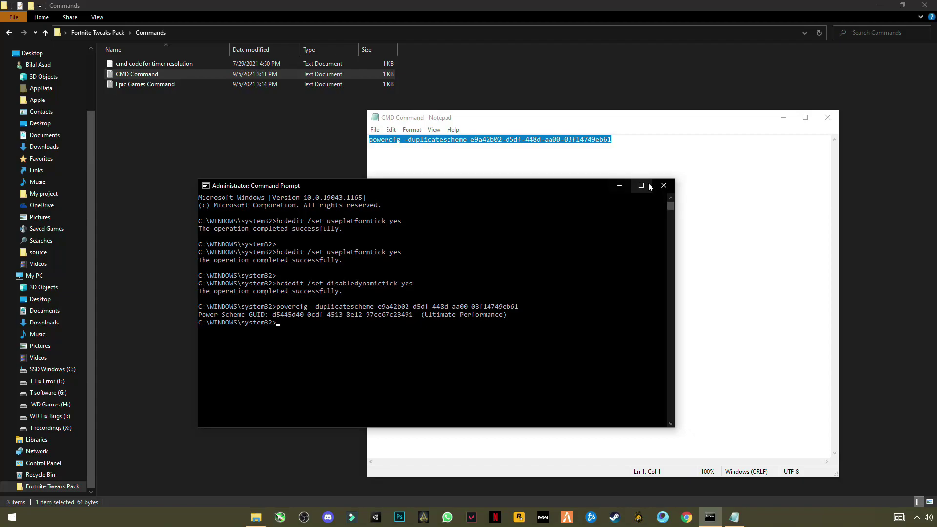
pyautogui.click(663, 185)
pyautogui.click(819, 116)
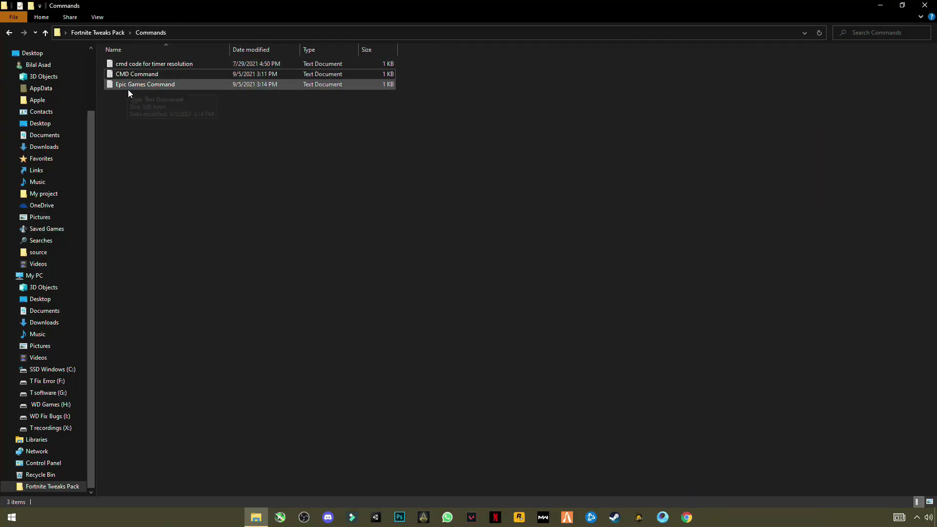
# Copy the launch arguments from the Epic Games Command file and bring up the Epic Games Launcher settings over a cleared desktop
pyautogui.click(162, 85)
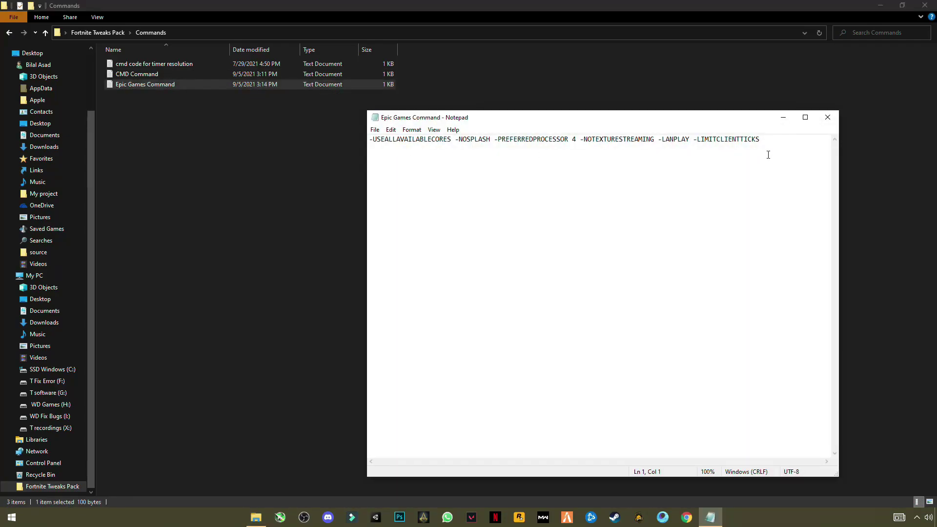
pyautogui.moveTo(761, 139); pyautogui.dragTo(328, 136)
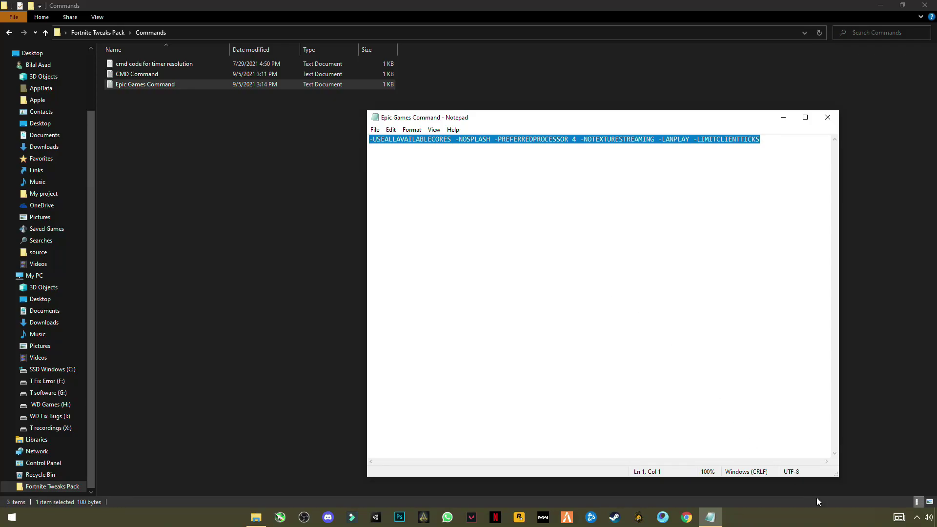
pyautogui.click(917, 517)
pyautogui.rightClick(889, 498)
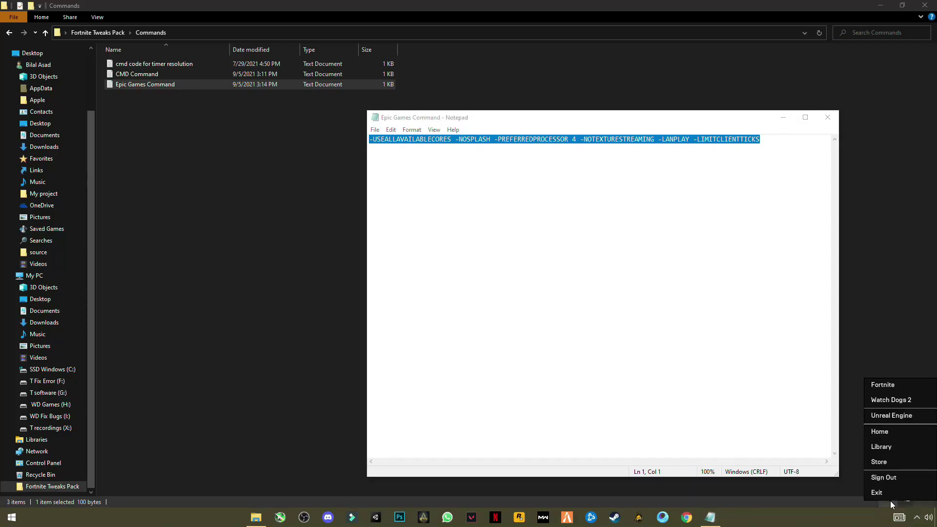
pyautogui.click(876, 431)
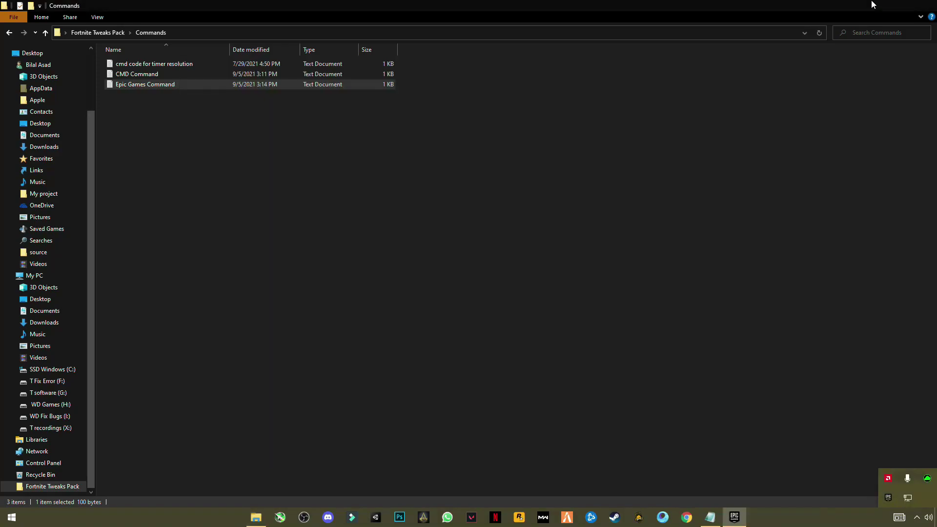
pyautogui.click(873, 5)
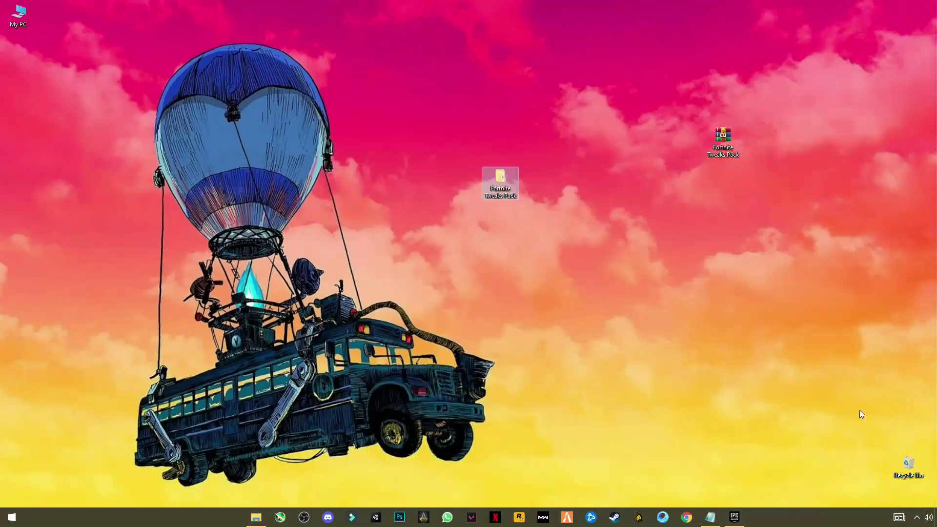
pyautogui.click(735, 518)
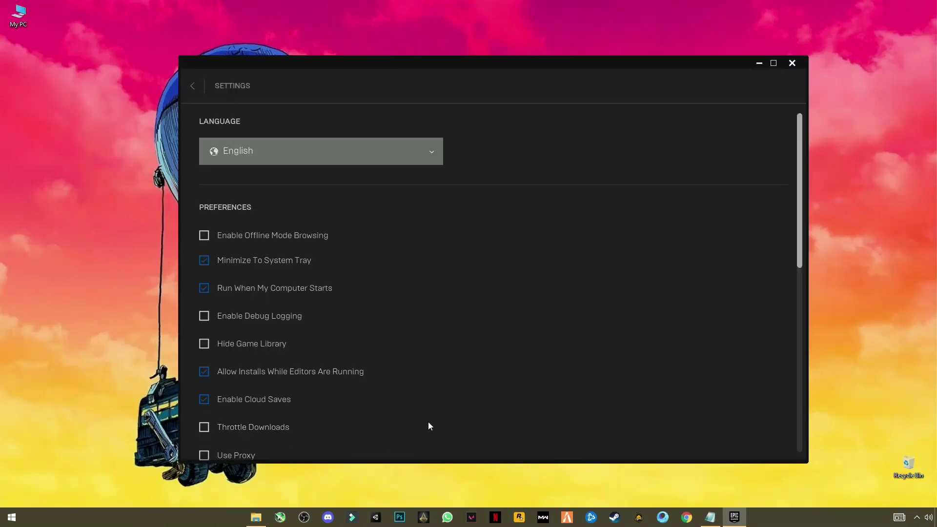
# Enable Additional Command Line Arguments for Fortnite under Manage Games and paste in the copied launch arguments
pyautogui.scroll(-8, 495, 237)
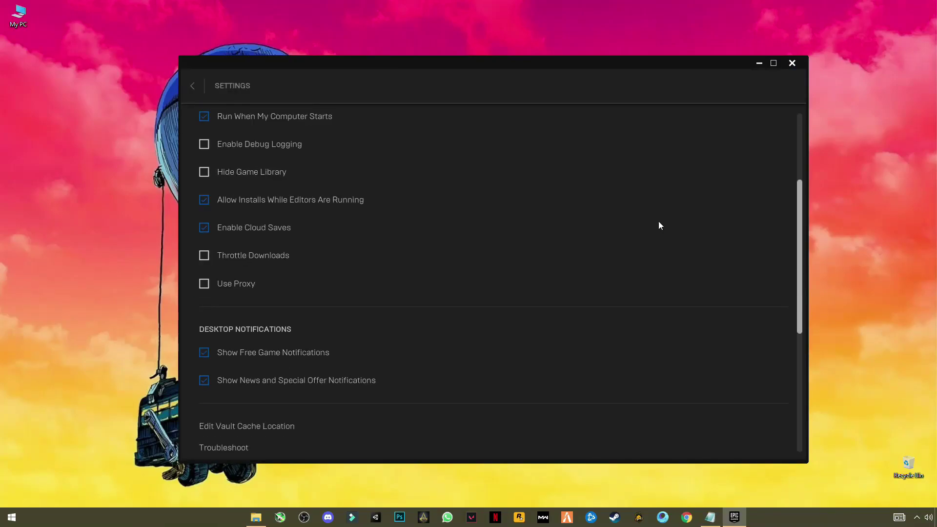
pyautogui.scroll(-2, 670, 239)
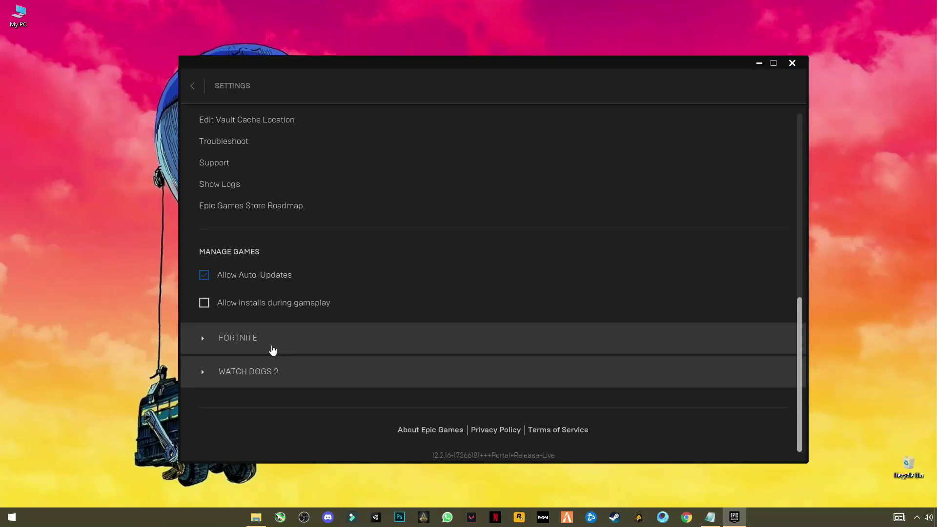
pyautogui.click(207, 344)
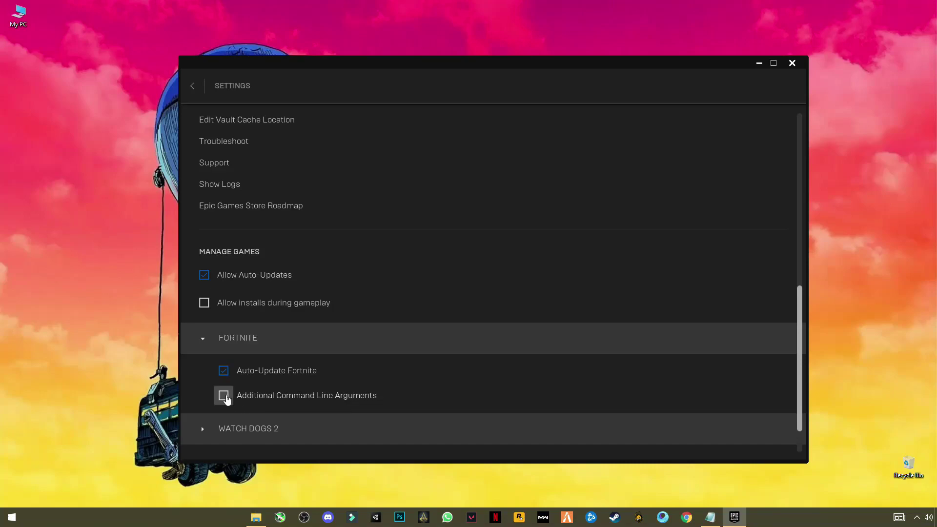
pyautogui.click(224, 396)
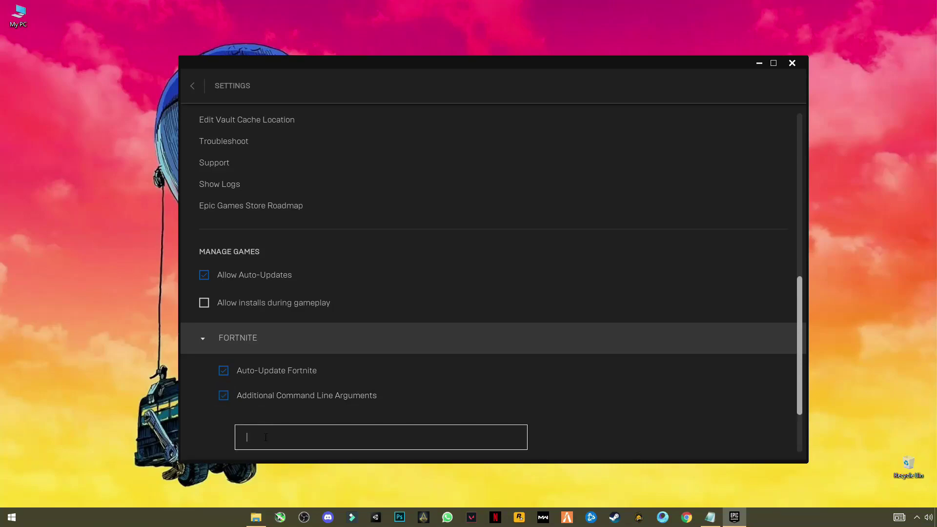
pyautogui.hotkey('ctrl', 'v')
pyautogui.scroll(-3, 471, 399)
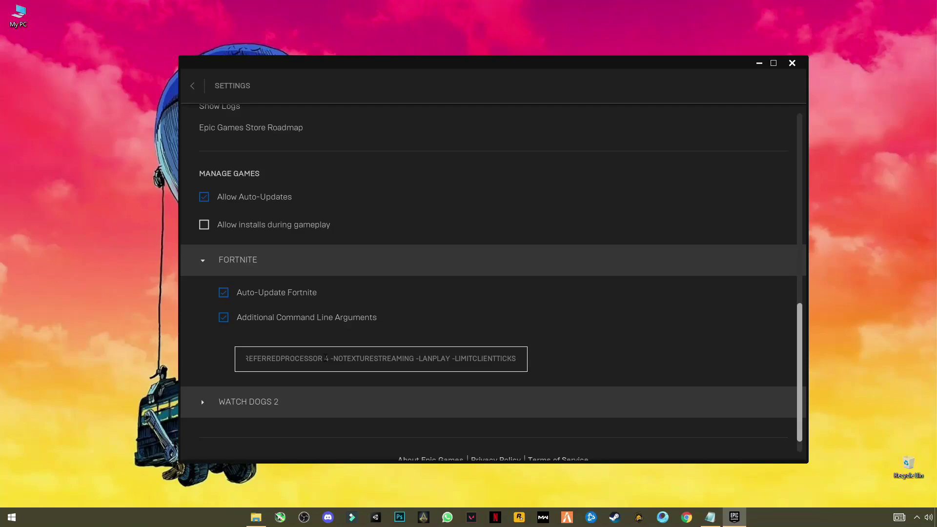
# Enter 4 as the -PREFERREDPROCESSOR value in Fortnite's command line arguments
pyautogui.moveTo(326, 358); pyautogui.dragTo(242, 359)
pyautogui.click(434, 360)
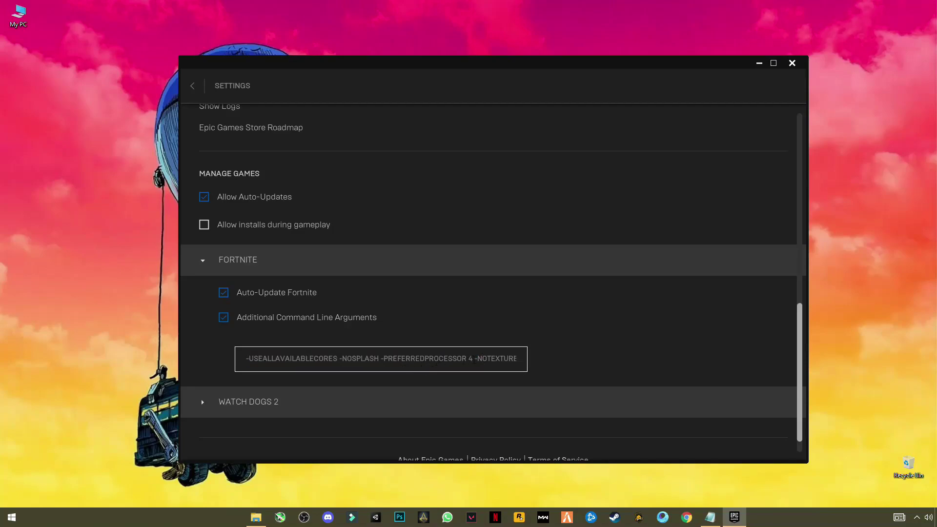
pyautogui.write('4')
# Open Task Manager beside the launcher settings and examine the CPU performance details for the number of cores
pyautogui.rightClick(801, 516)
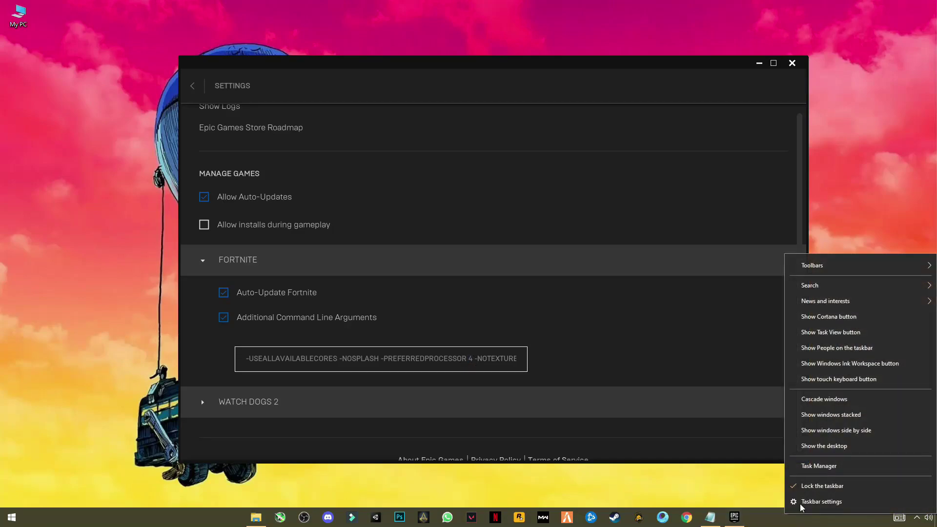
pyautogui.click(815, 469)
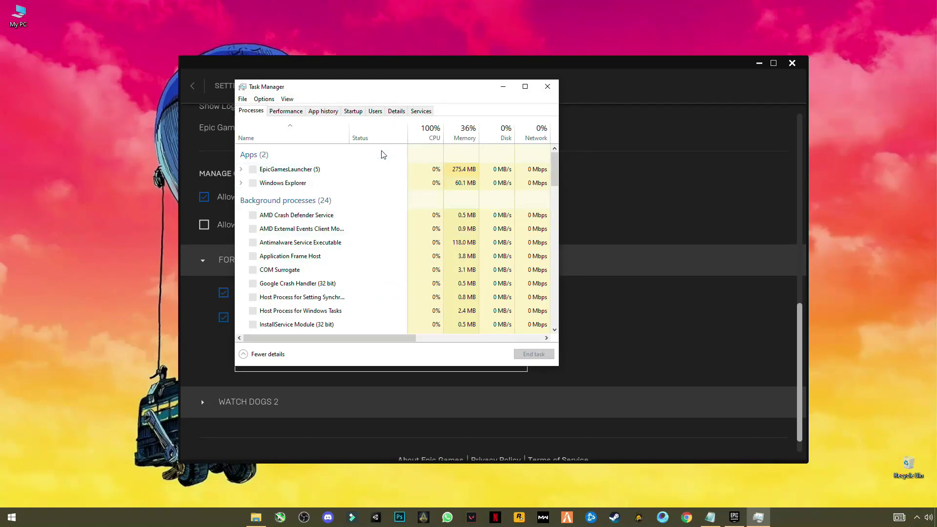
pyautogui.moveTo(368, 92); pyautogui.dragTo(715, 84)
pyautogui.click(656, 99)
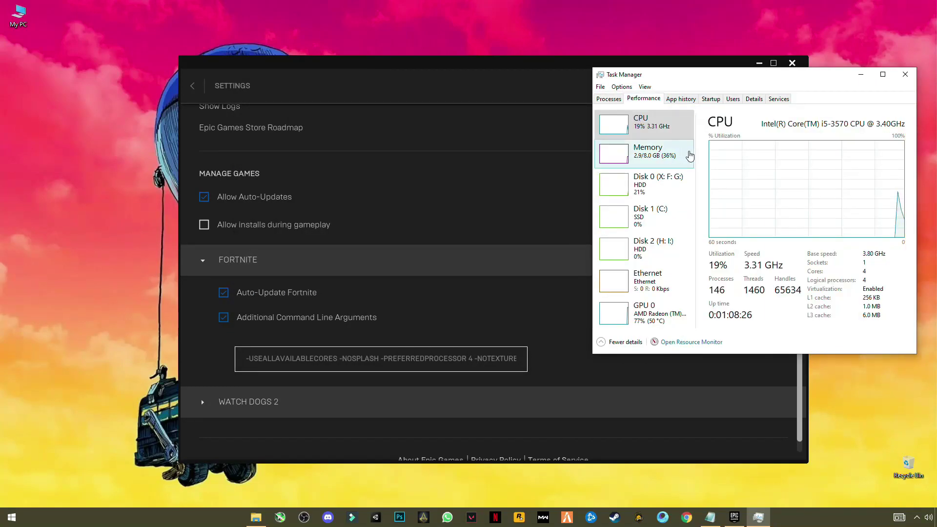
# Move Task Manager further over the launcher settings and check the CPU's core and logical processor details
pyautogui.moveTo(776, 80); pyautogui.dragTo(708, 87)
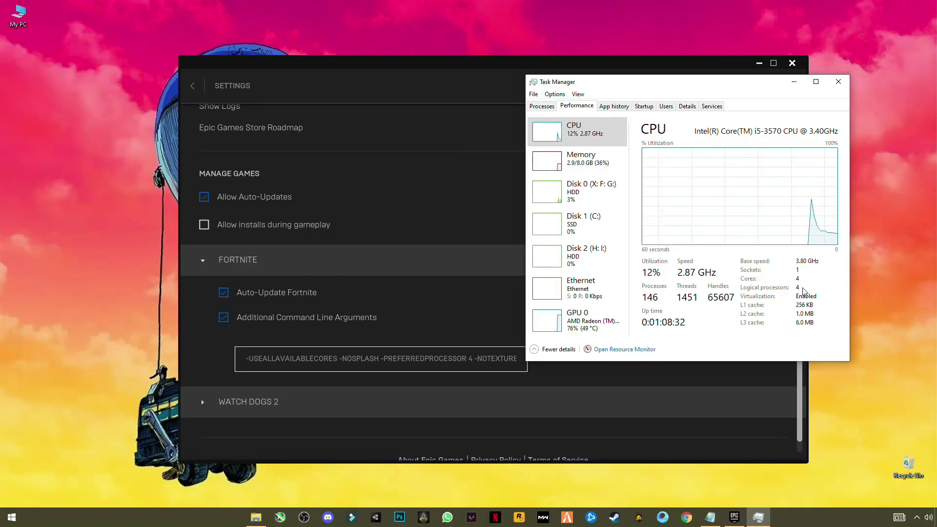
pyautogui.hotkey('alt', 'Tab')
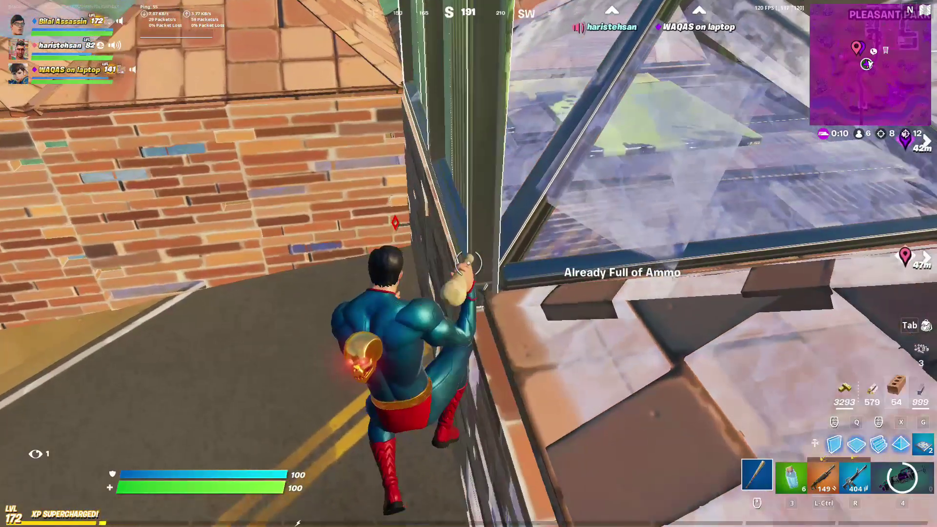
pyautogui.click(465, 266)
pyautogui.click(464, 265)
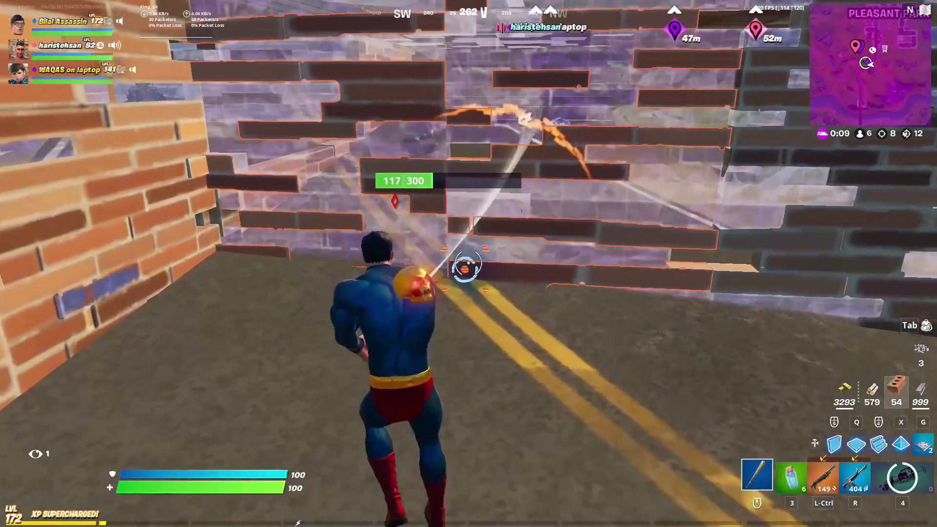
pyautogui.press('ctrl')
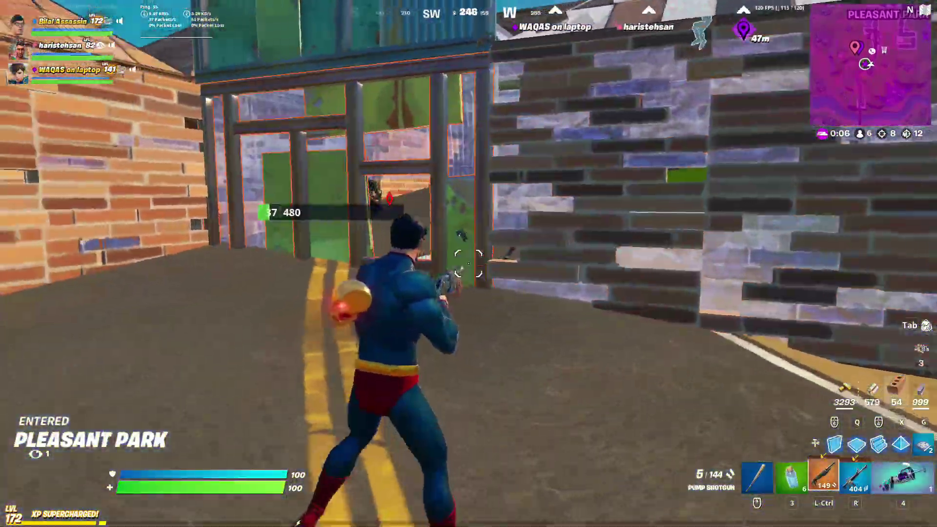
pyautogui.click(468, 264)
pyautogui.click(468, 263)
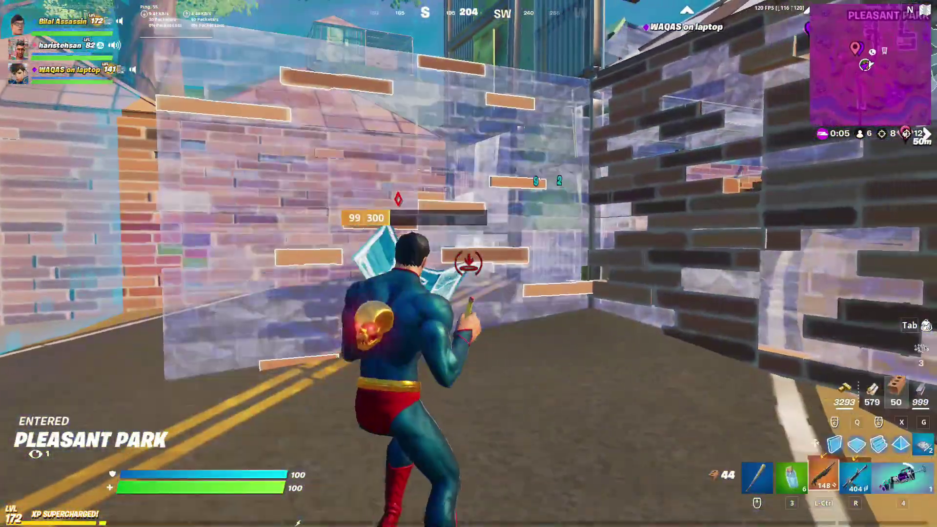
pyautogui.click(468, 263)
pyautogui.click(468, 264)
pyautogui.click(468, 263)
pyautogui.press('ctrl')
pyautogui.click(468, 263)
pyautogui.press('q')
pyautogui.click(468, 264)
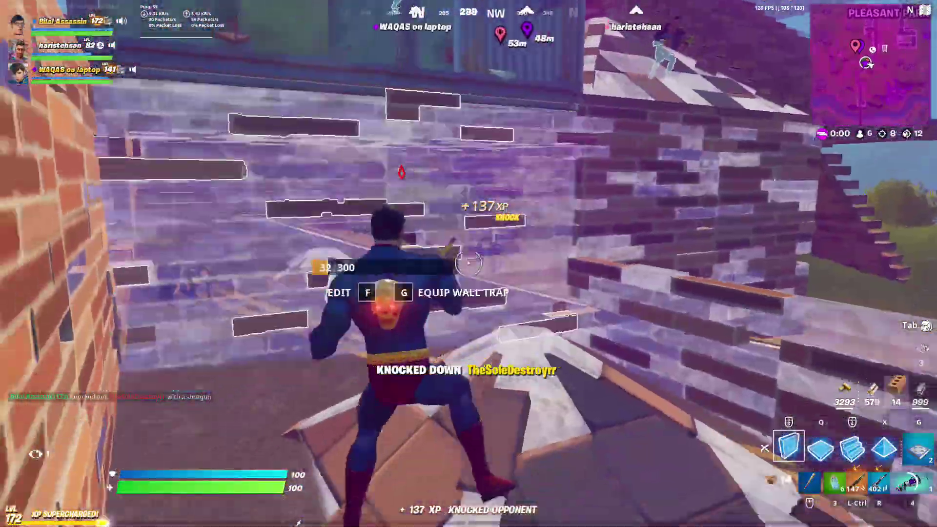
pyautogui.press('ctrl')
pyautogui.click(468, 264)
pyautogui.press('q')
pyautogui.click(468, 263)
pyautogui.press('ctrl')
pyautogui.click(468, 263)
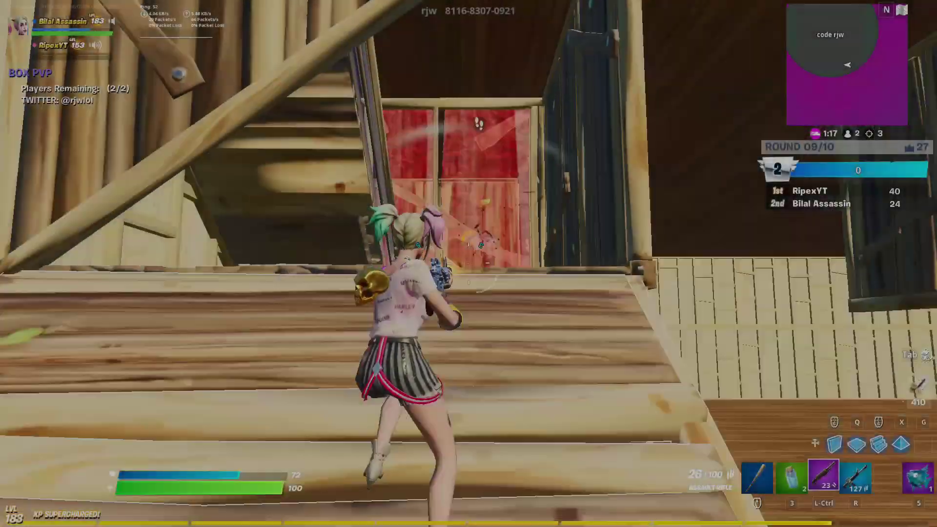
pyautogui.press('ctrl')
pyautogui.press('r')
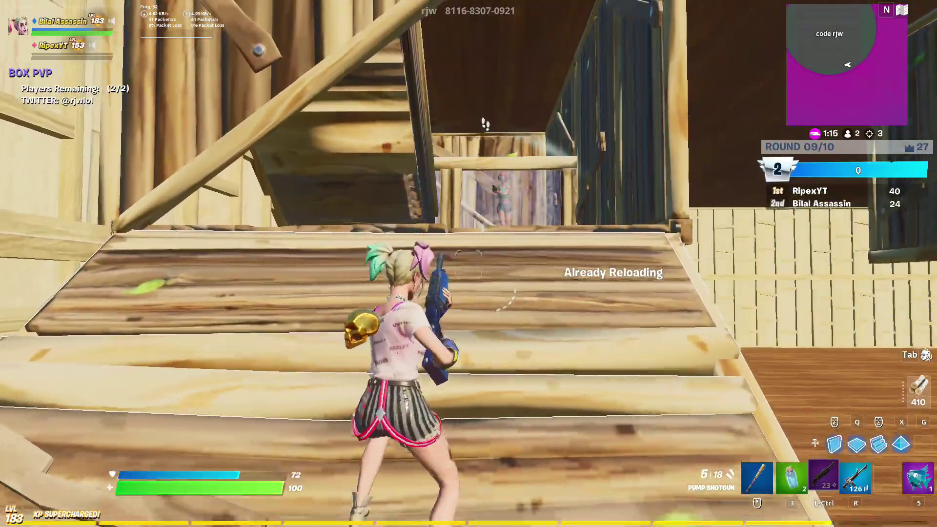
pyautogui.click(468, 264)
pyautogui.press('q')
pyautogui.click(467, 263)
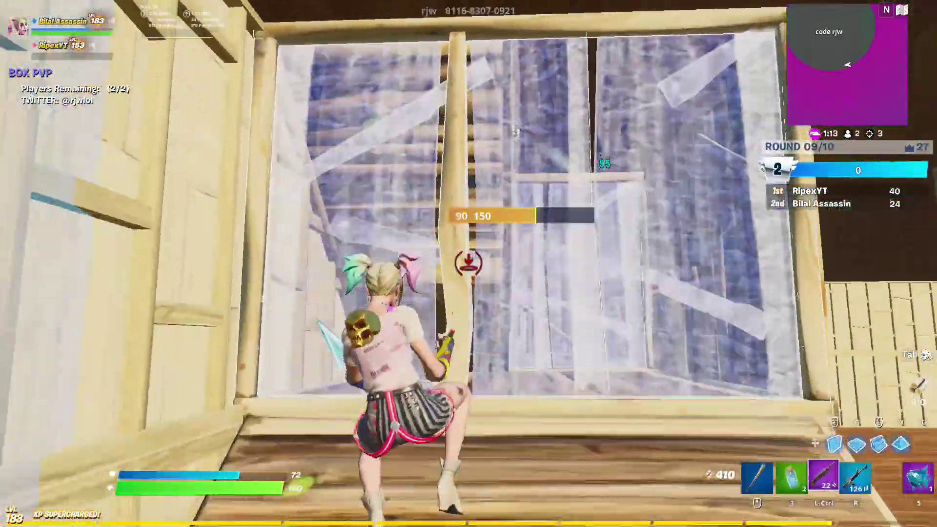
pyautogui.press('r')
pyautogui.click(468, 264)
pyautogui.press('q')
pyautogui.click(468, 263)
pyautogui.press('ctrl')
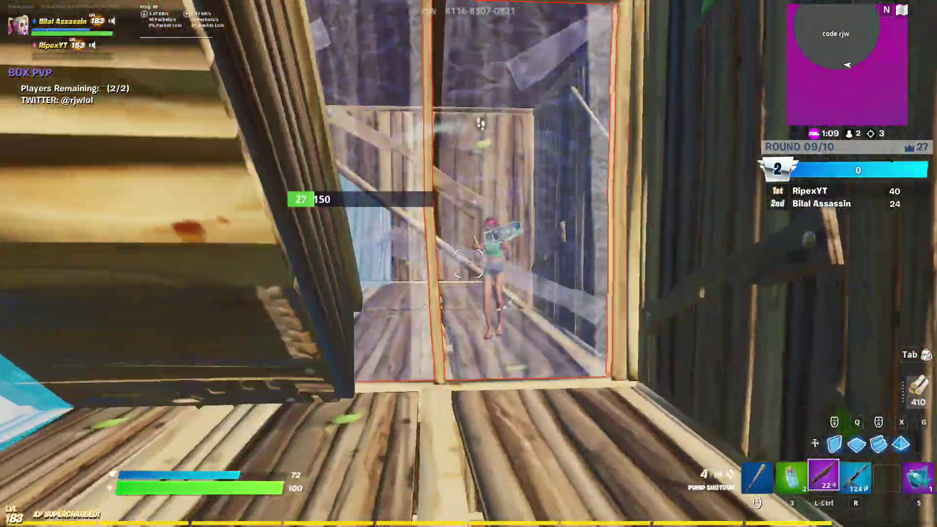
pyautogui.click(468, 264)
pyautogui.press('f')
pyautogui.press('q')
pyautogui.click(468, 263)
pyautogui.press('f')
pyautogui.press('q')
pyautogui.click(468, 264)
pyautogui.click(468, 263)
pyautogui.click(468, 263)
pyautogui.click(468, 263)
pyautogui.press('ctrl')
pyautogui.click(468, 263)
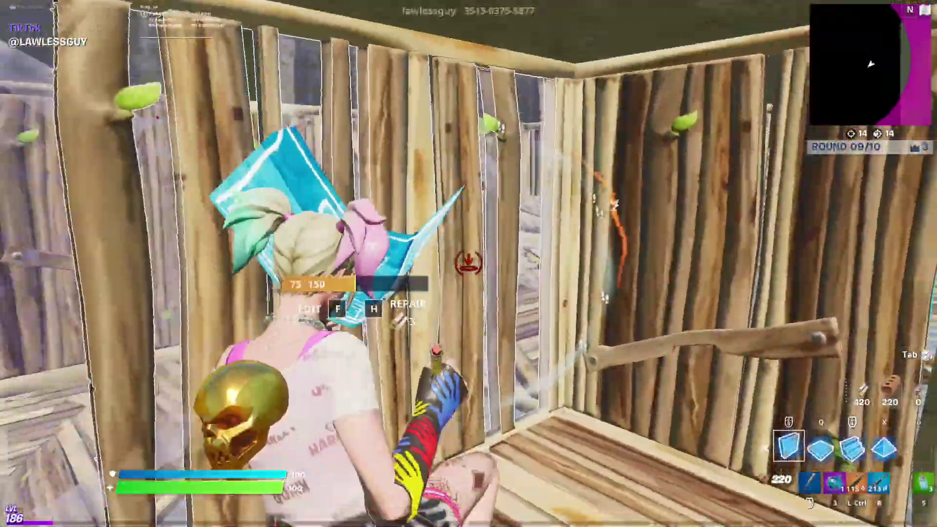
pyautogui.click(469, 264)
pyautogui.press('f')
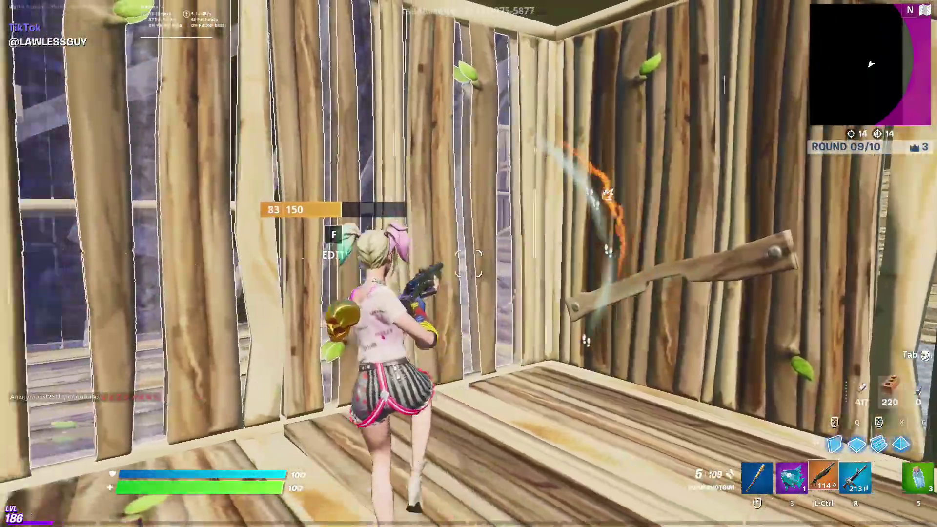
pyautogui.click(469, 264)
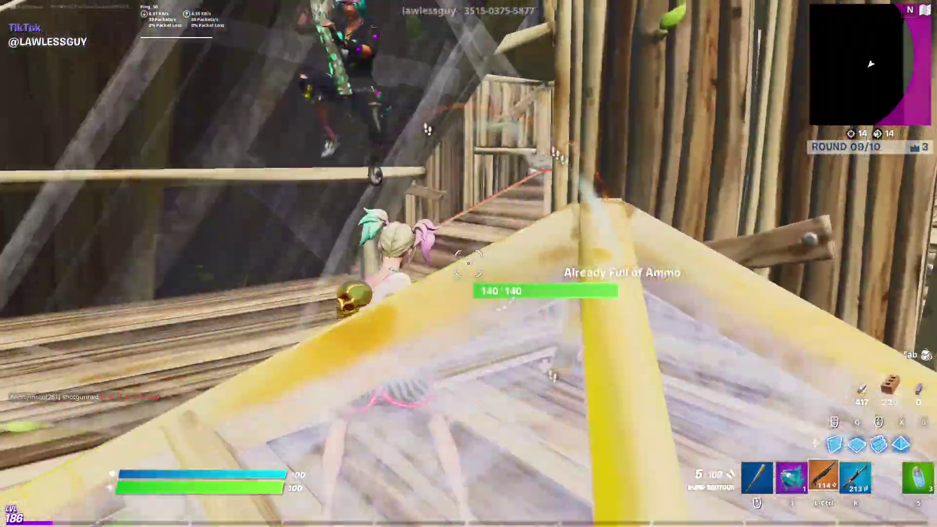
pyautogui.click(468, 263)
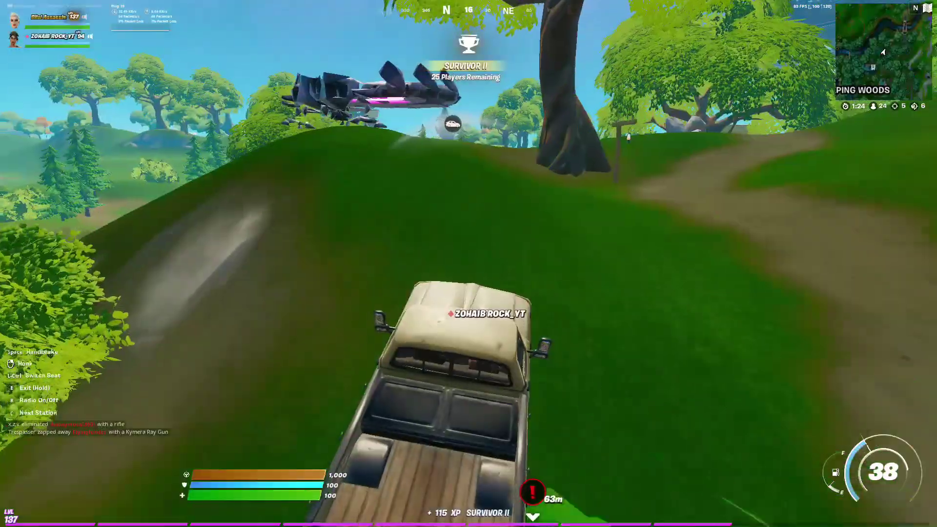
pyautogui.press('w')
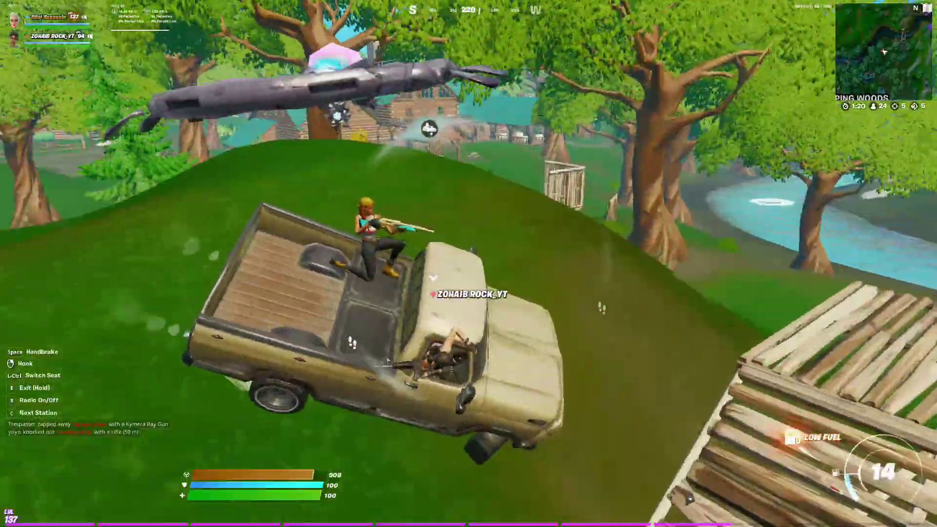
pyautogui.press('e')
pyautogui.click(469, 264)
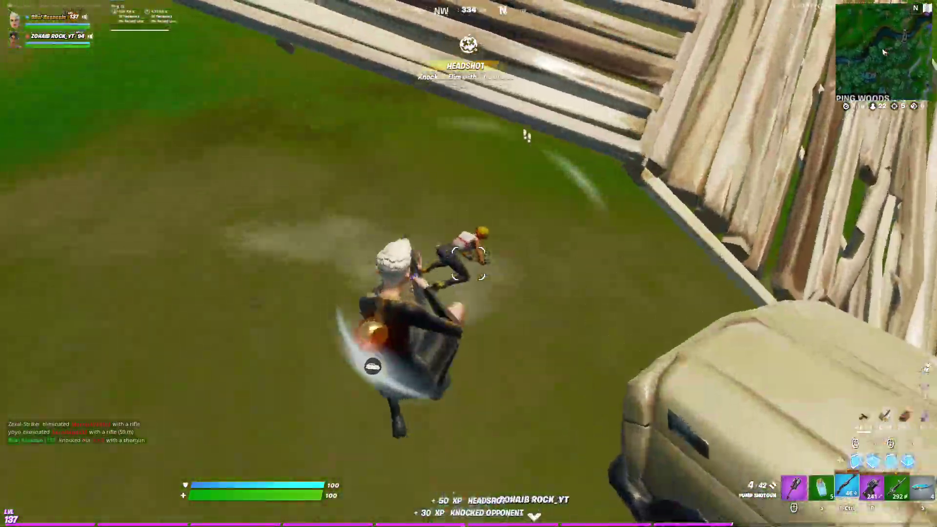
pyautogui.click(468, 264)
pyautogui.press('q')
pyautogui.click(468, 263)
pyautogui.click(469, 263)
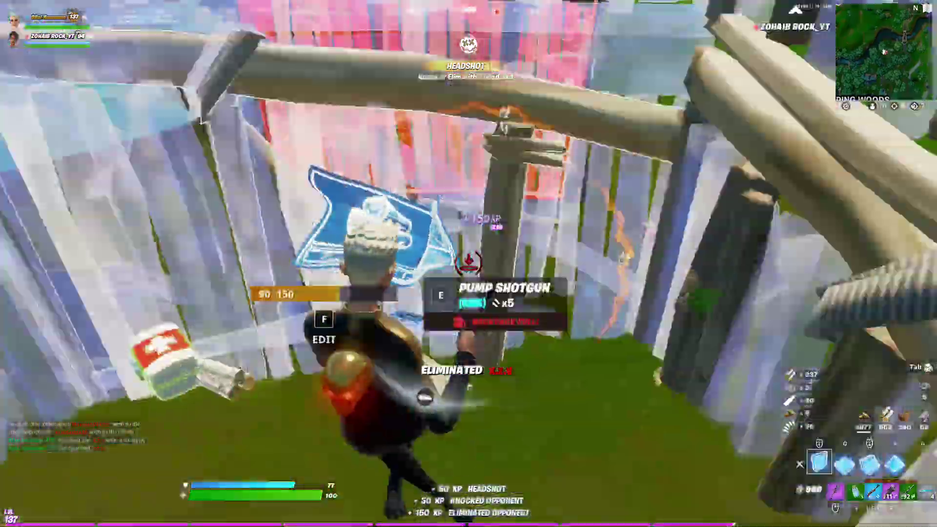